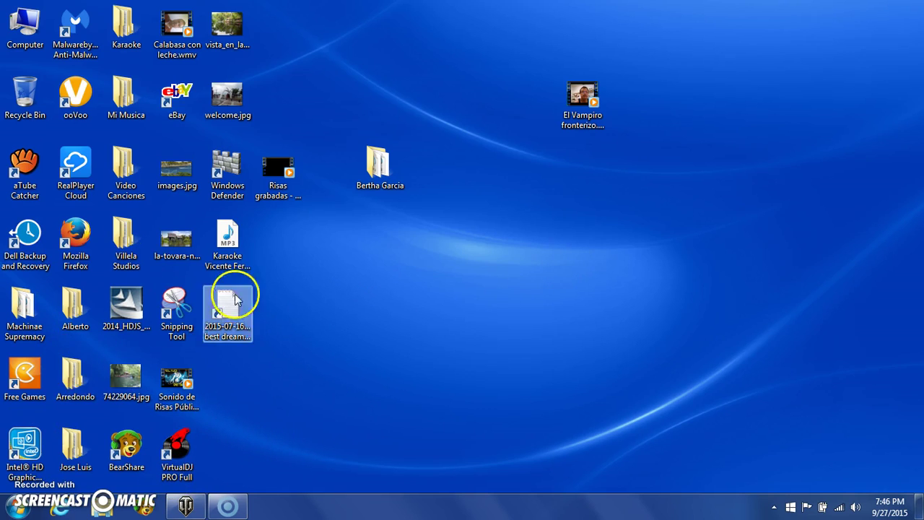
Launch Mozilla Firefox from its desktop shortcut.
double_click(76, 242)
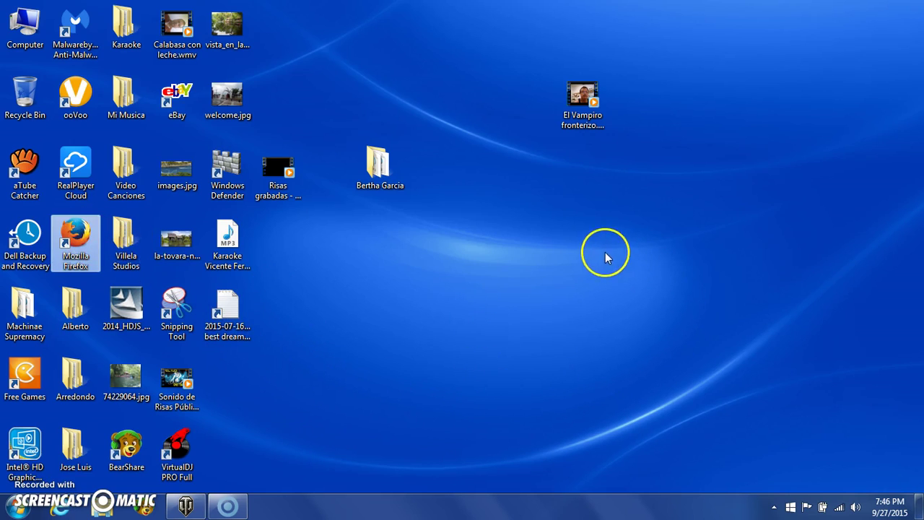
left_click(339, 250)
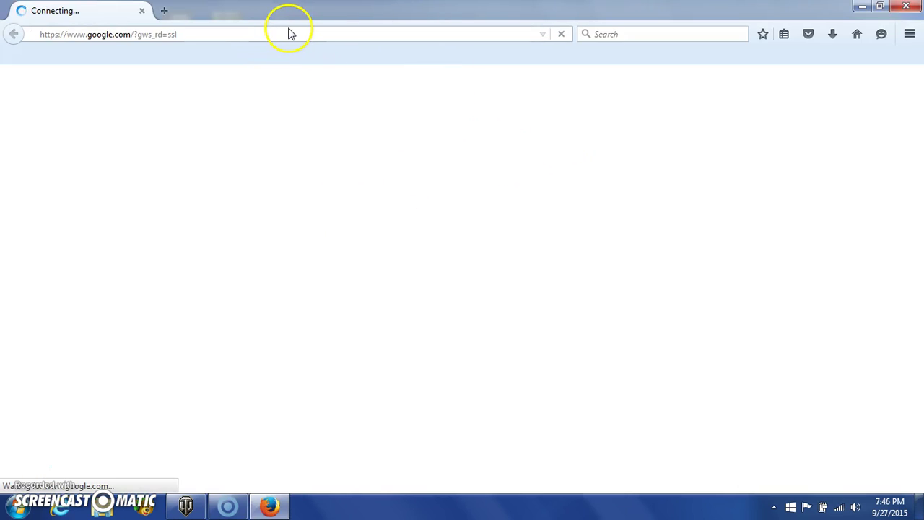
Search Google for 'bluestacks' and open the BlueStacks Download sitelink.
left_click(315, 40)
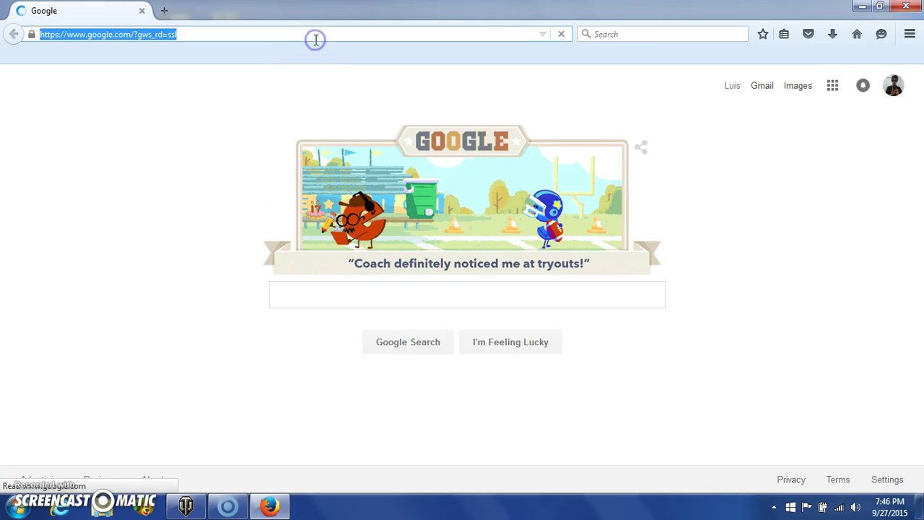
left_click(344, 299)
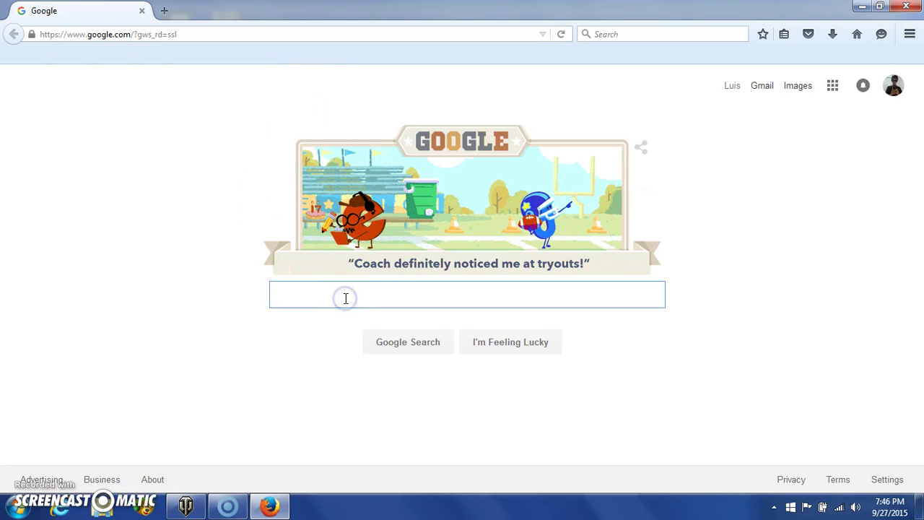
type("b")
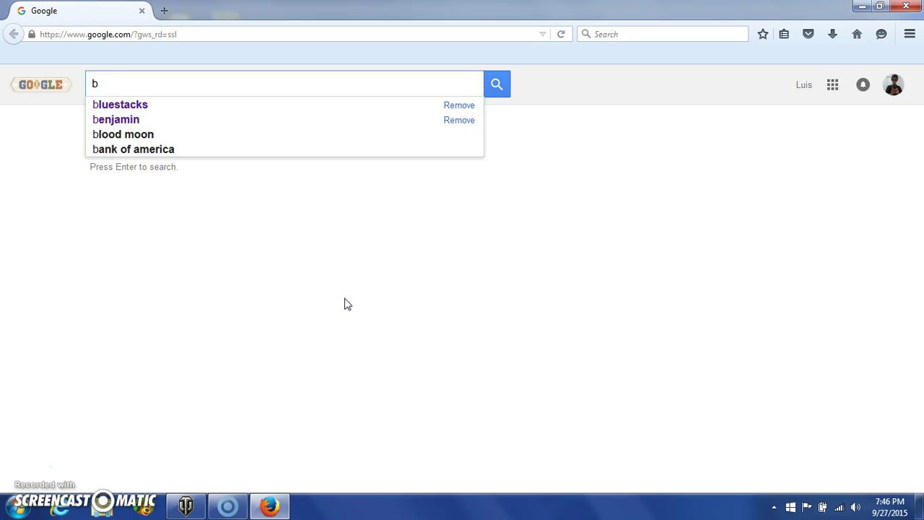
type("lue")
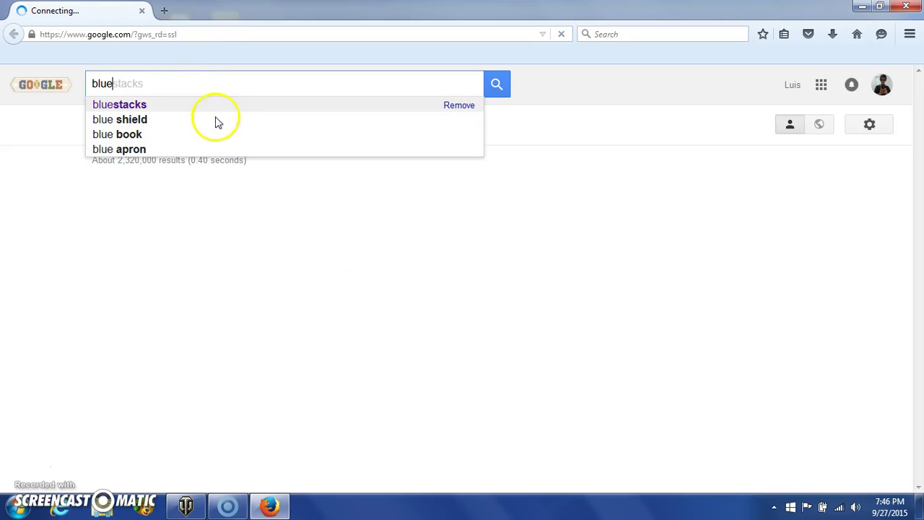
left_click(218, 116)
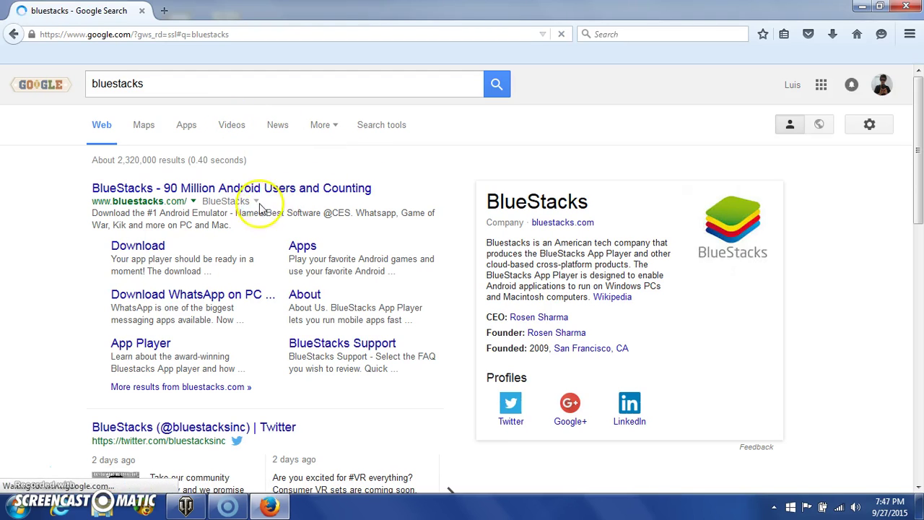
left_click(153, 247)
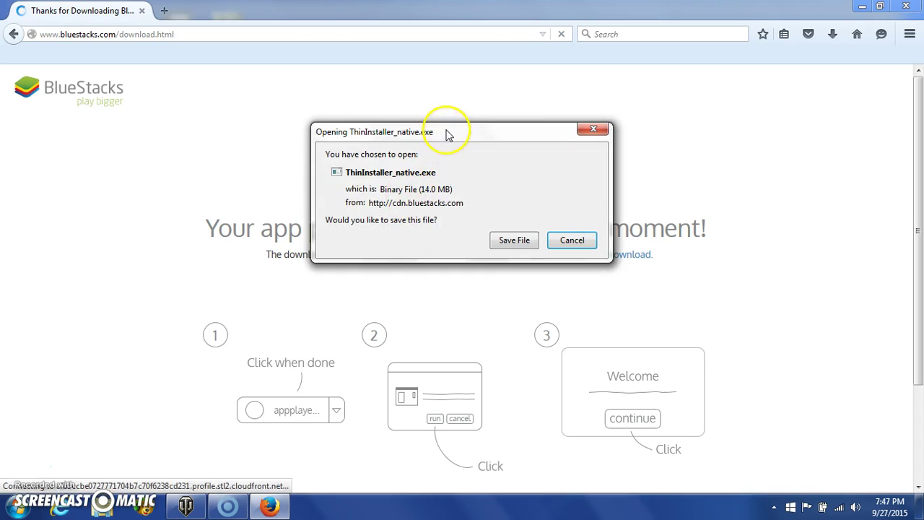
Save ThinInstaller_native.exe and open the Downloads folder that contains it.
left_click_drag(449, 136, 593, 307)
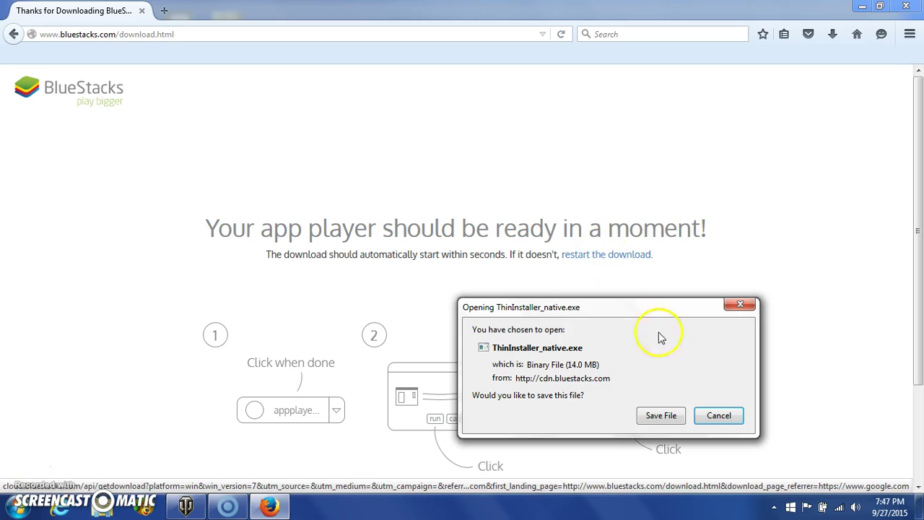
left_click(661, 416)
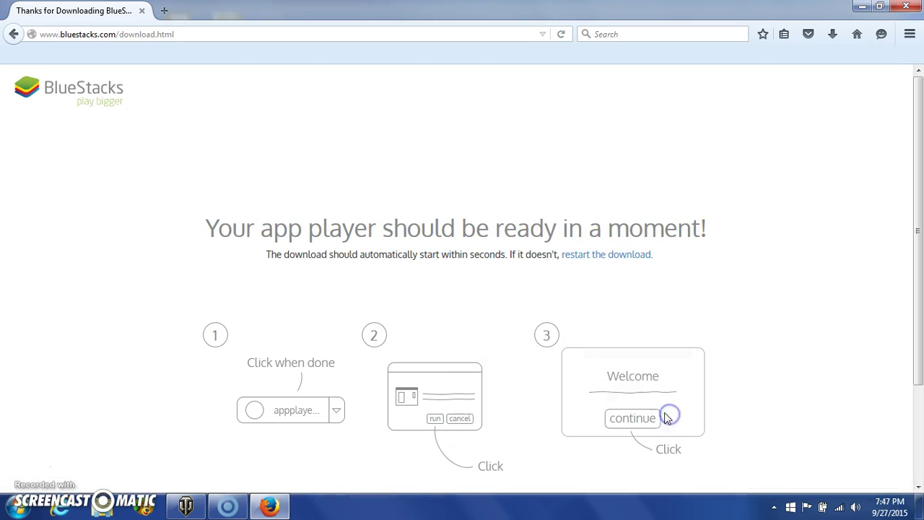
left_click(832, 36)
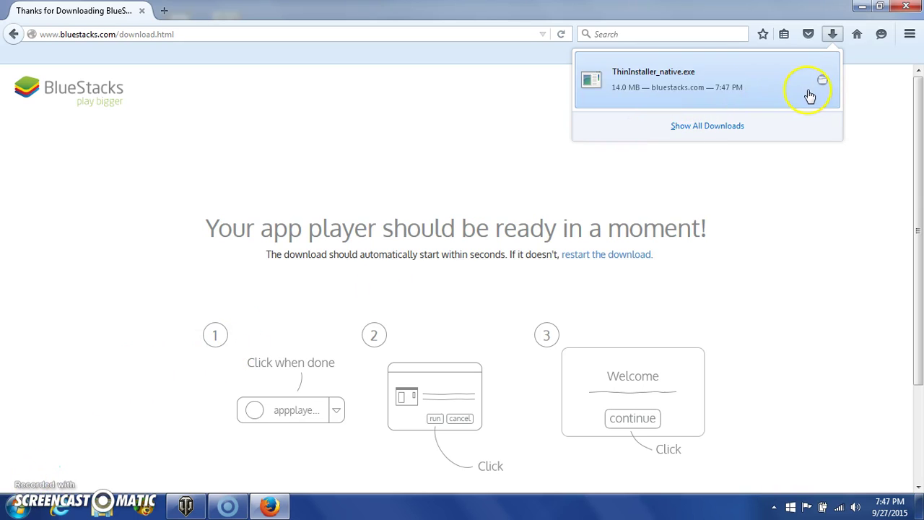
left_click(821, 85)
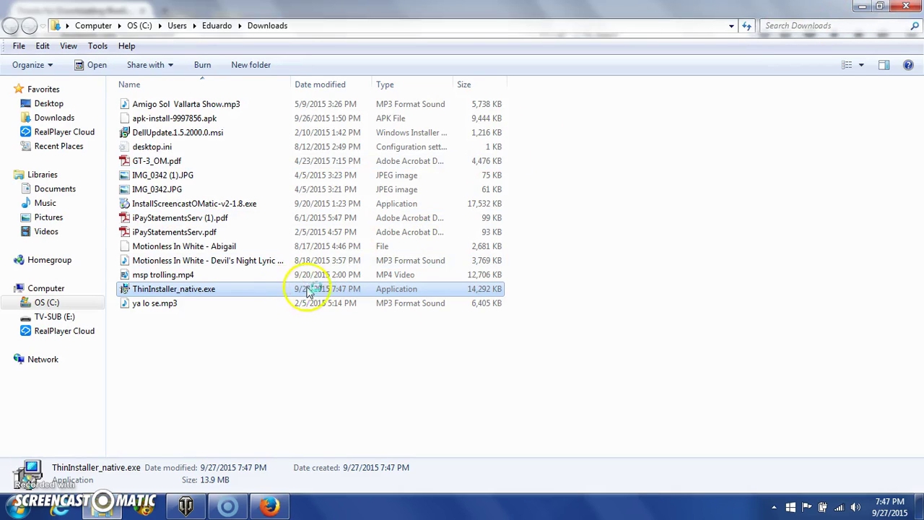
Run ThinInstaller_native.exe from Downloads, allowing it through the Security Warning.
double_click(289, 294)
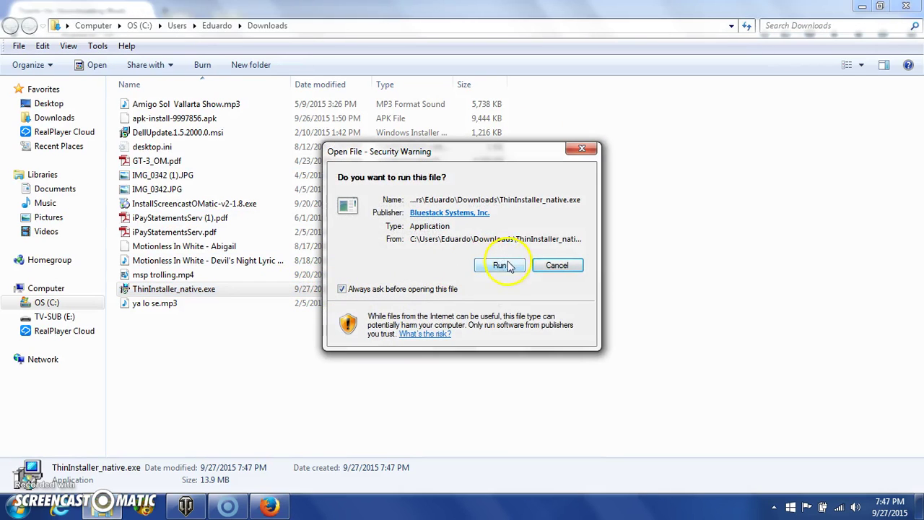
left_click(500, 267)
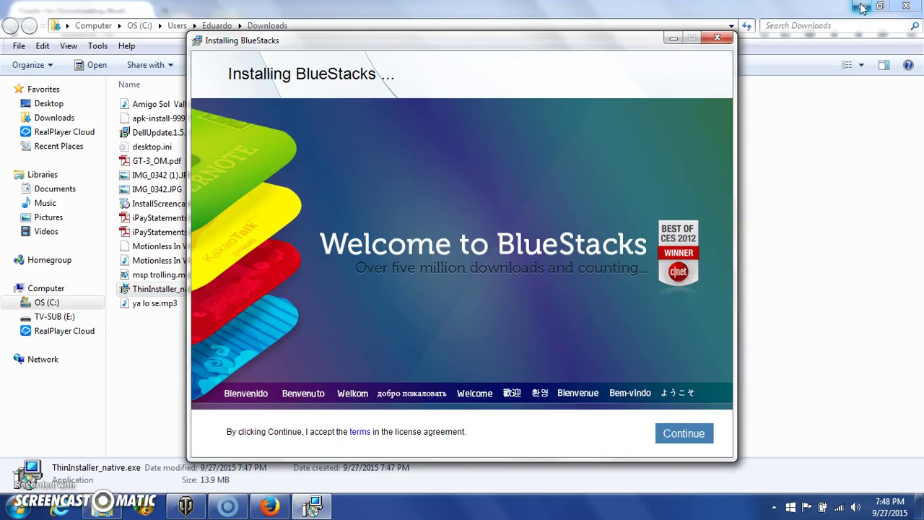
Close Firefox, accept the terms, keep C:\ProgramData, and install with both options checked.
left_click(861, 7)
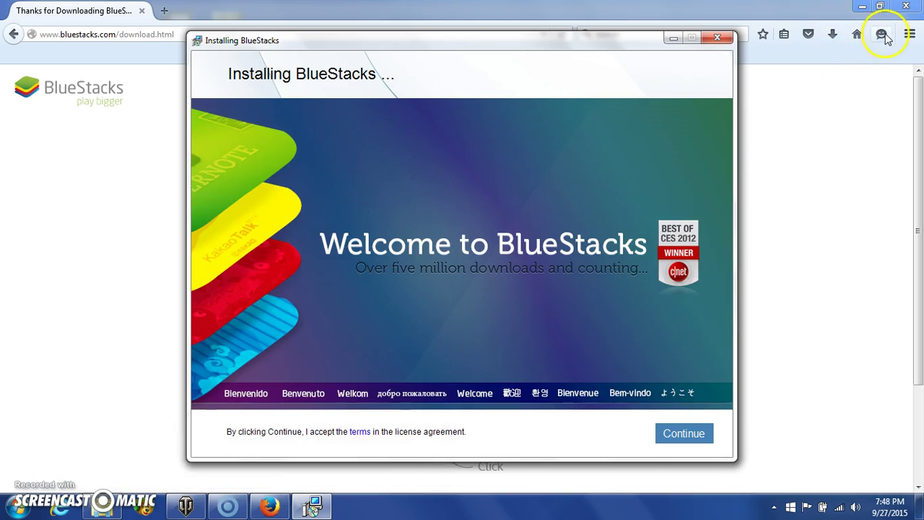
left_click(910, 9)
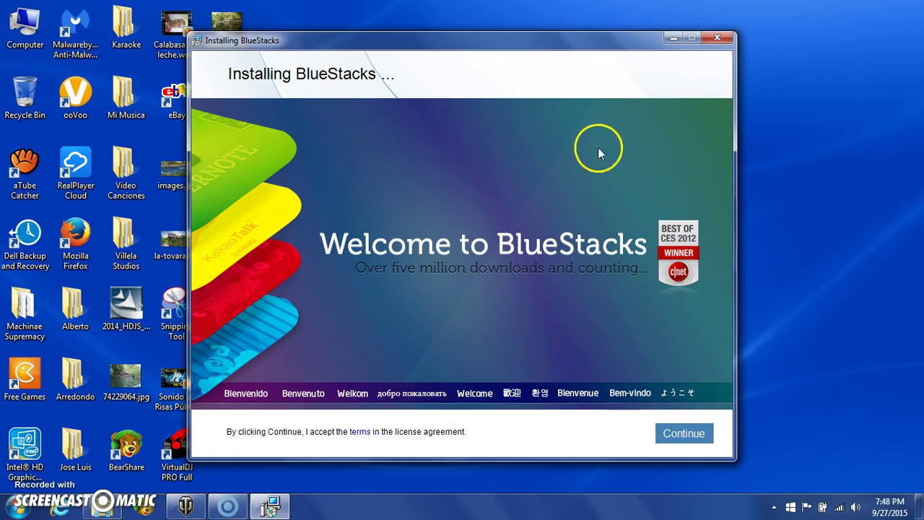
left_click(683, 448)
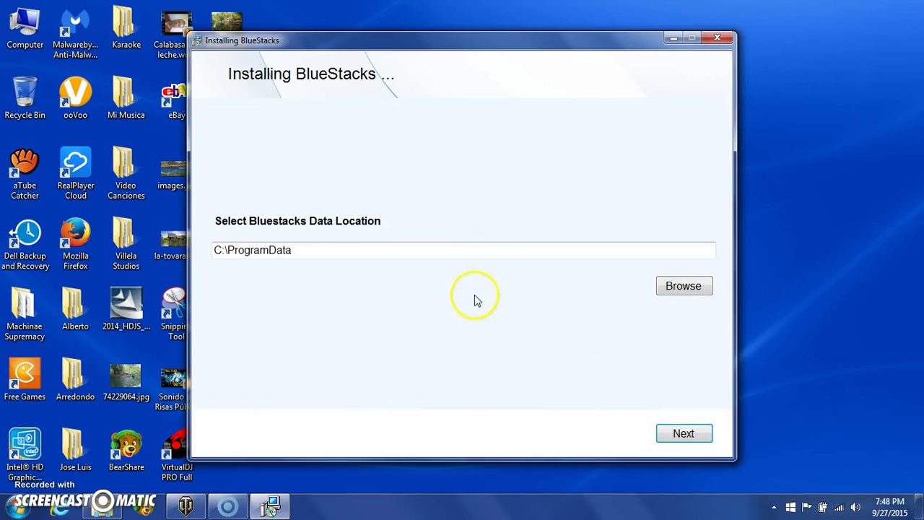
left_click(705, 435)
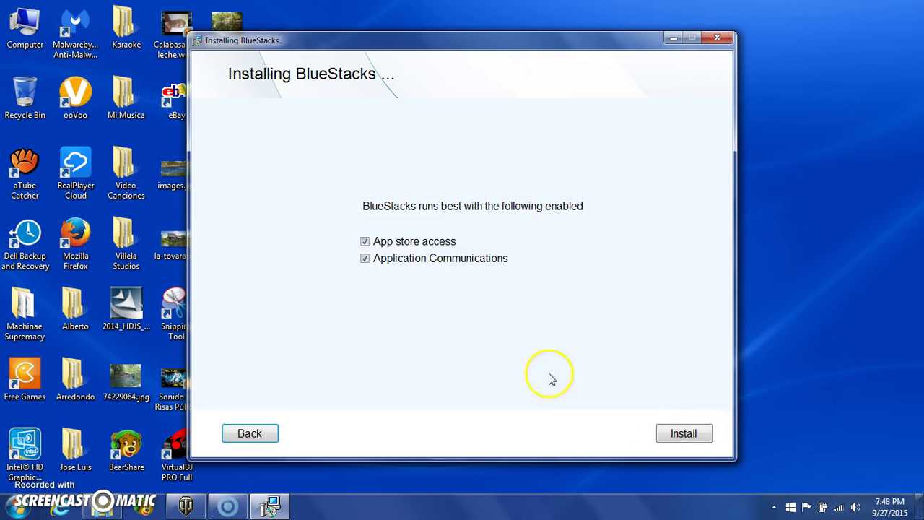
left_click(679, 431)
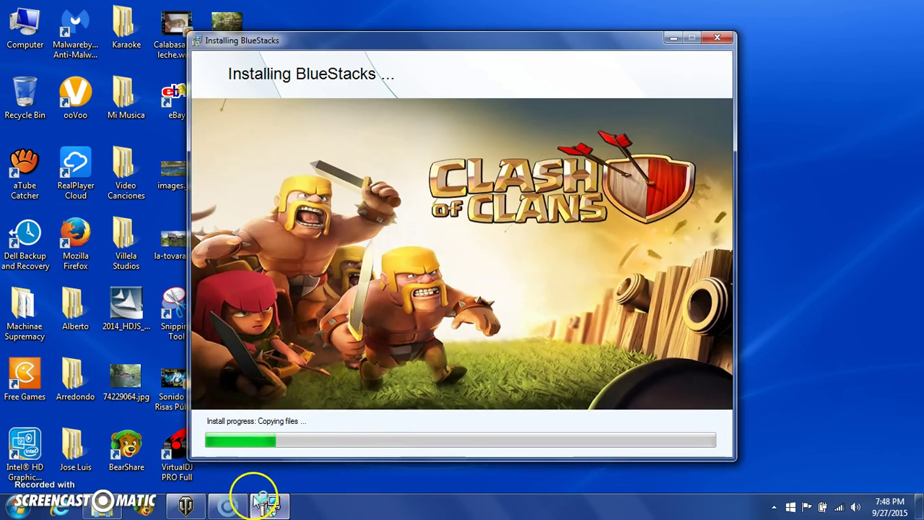
mouse_move(254, 491)
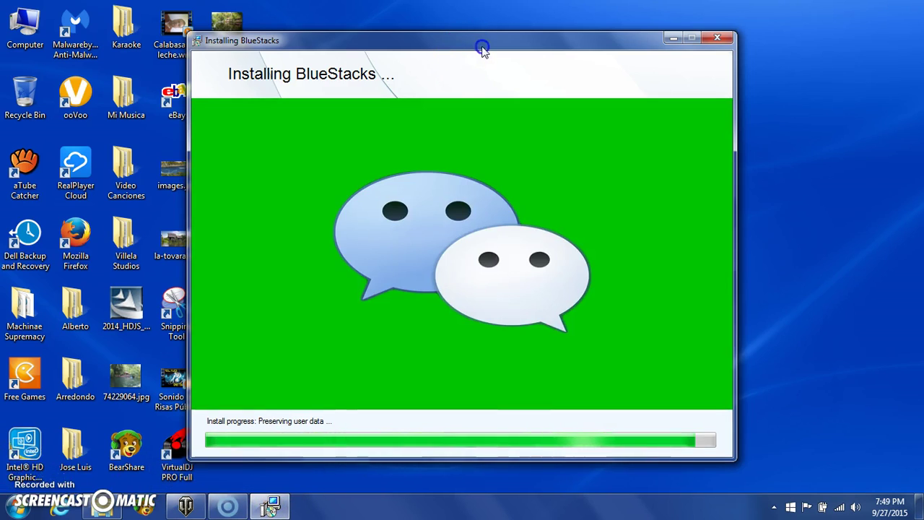
left_click_drag(479, 45, 544, 49)
left_click(629, 232)
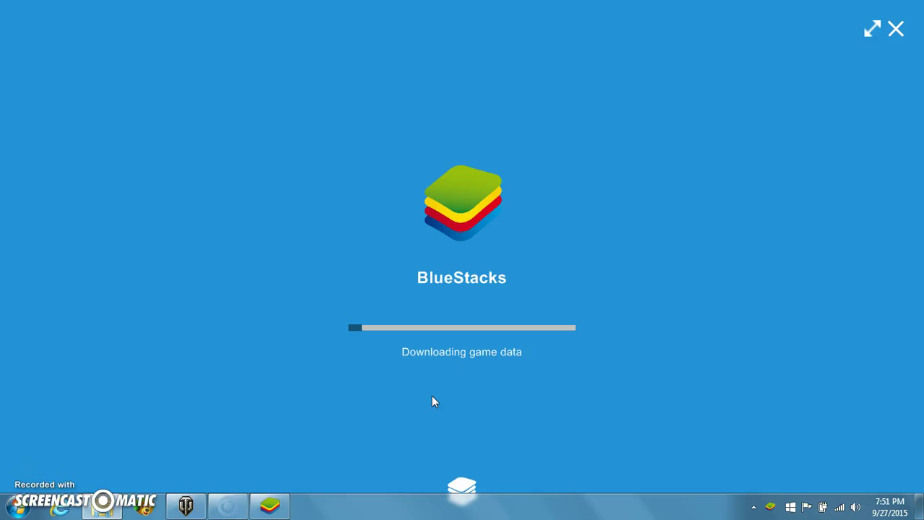
Wait through the game data download and initializing screens until the home screen loads.
left_click(524, 298)
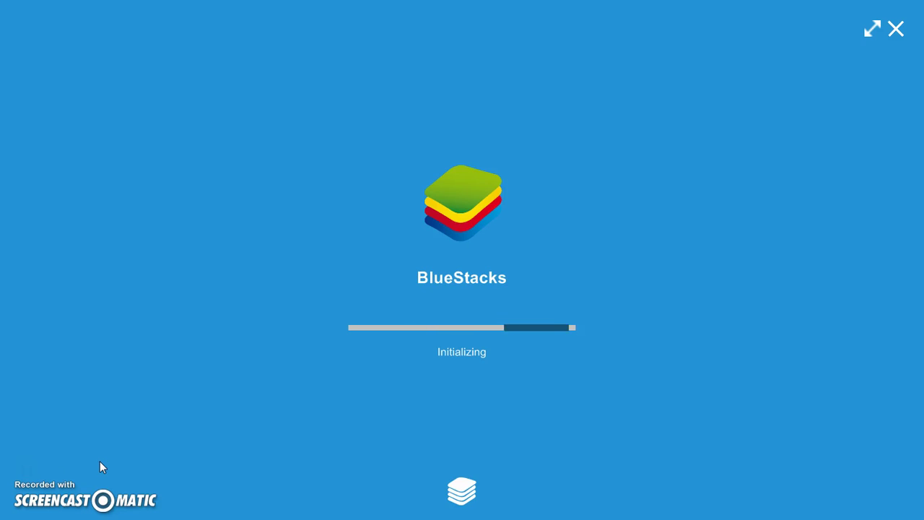
left_click(85, 463)
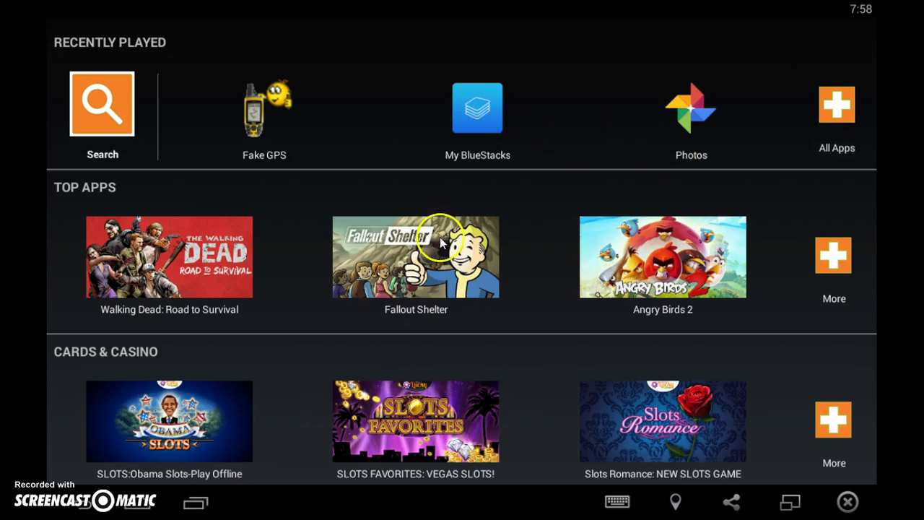
Glance at the installed apps, then search apps for '1941 Frozen Front' on Play.
left_click(74, 500)
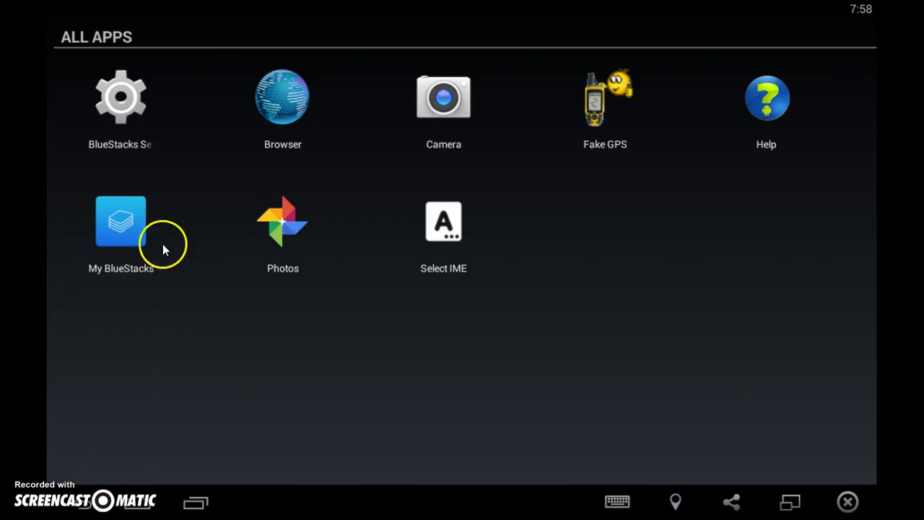
left_click(144, 259)
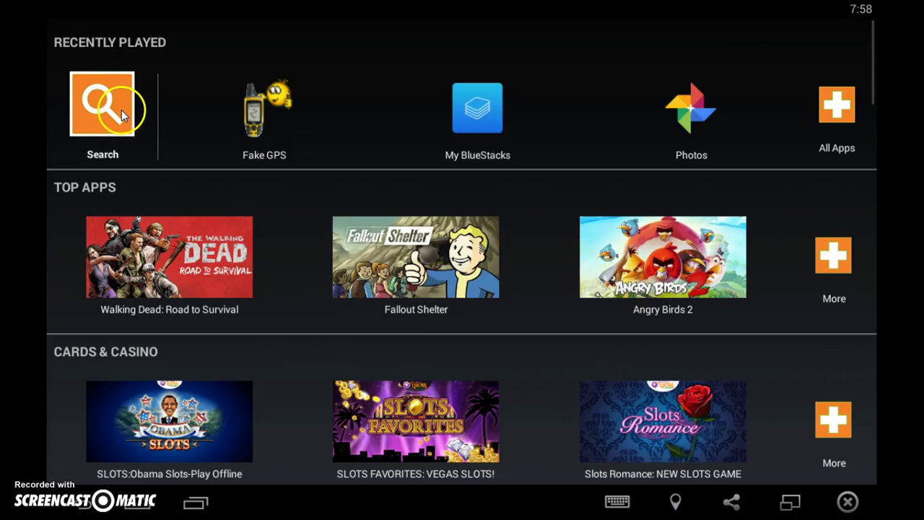
left_click_drag(121, 109, 244, 62)
left_click(126, 115)
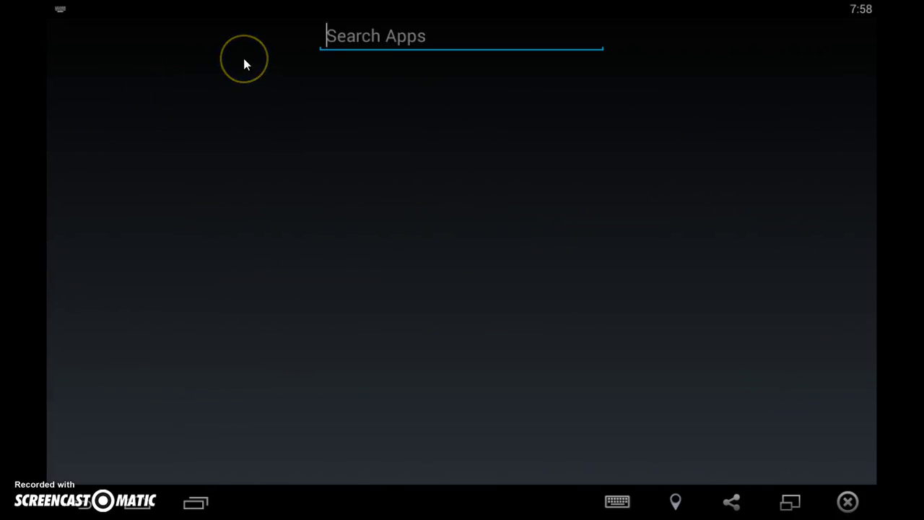
type("1941 F")
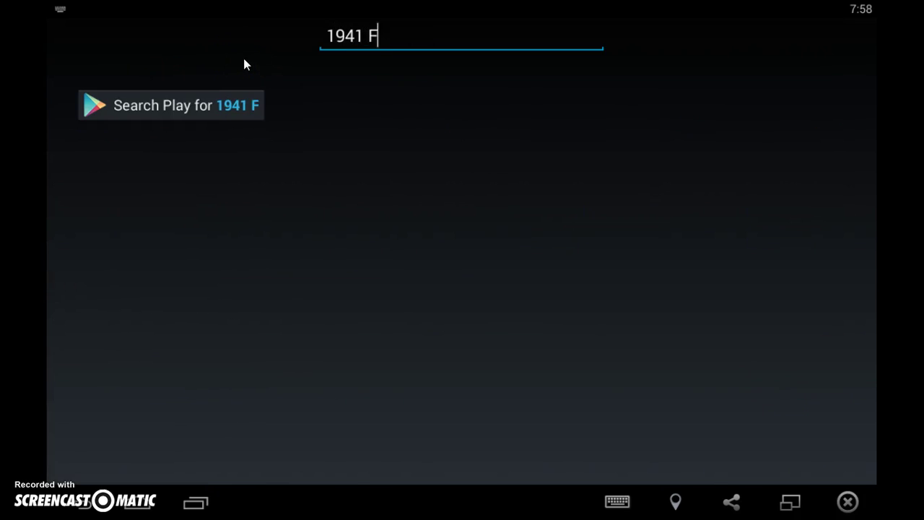
type("rozen Fron")
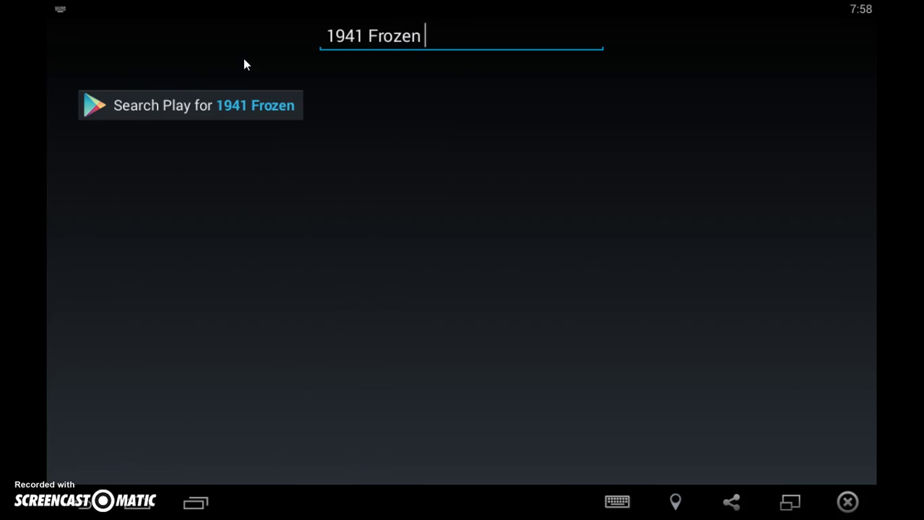
type("t")
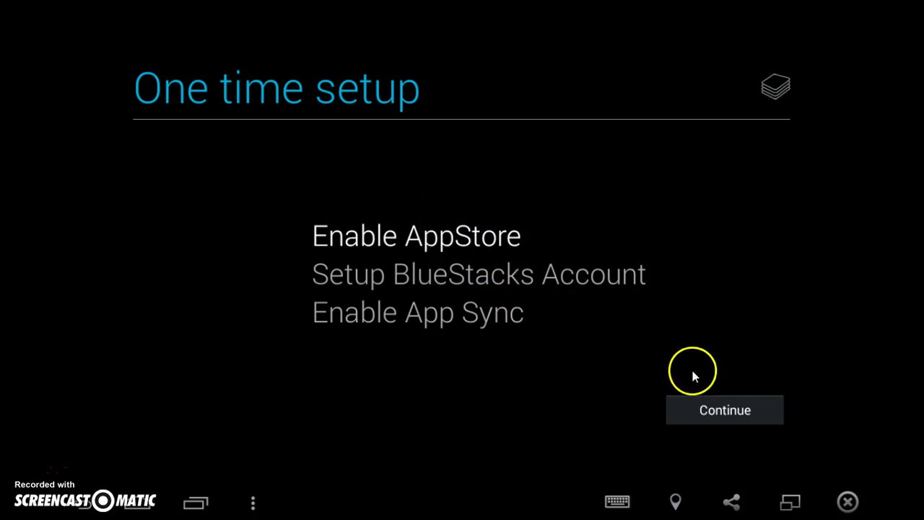
Agree to Google's location service with Don't show again ticked, decline location for Google apps.
left_click(717, 408)
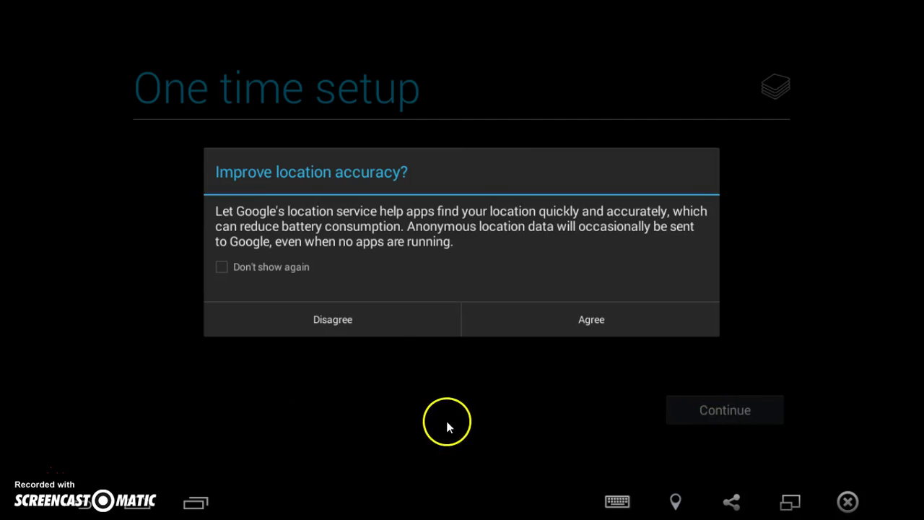
left_click(298, 270)
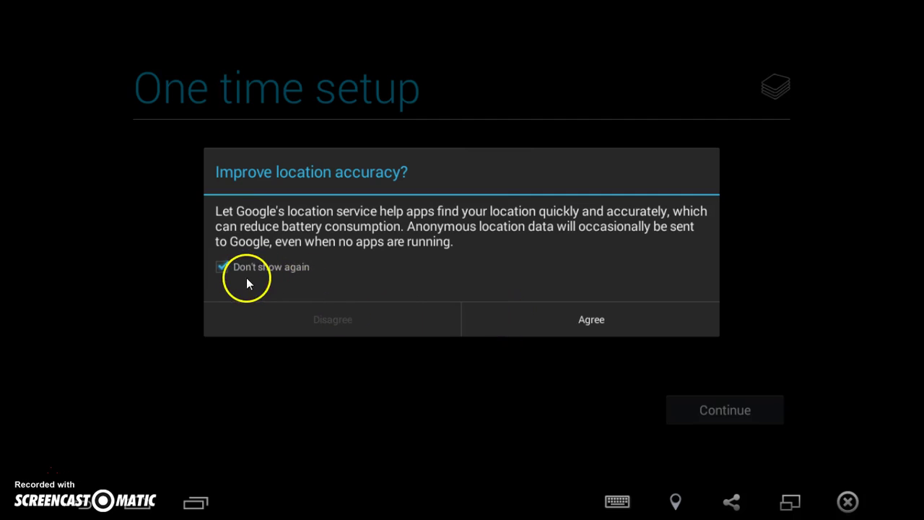
left_click(532, 315)
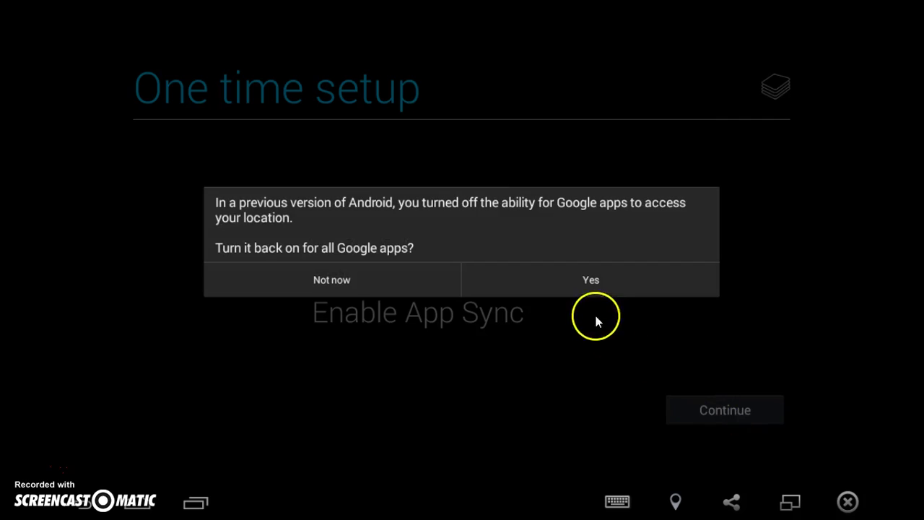
left_click(382, 282)
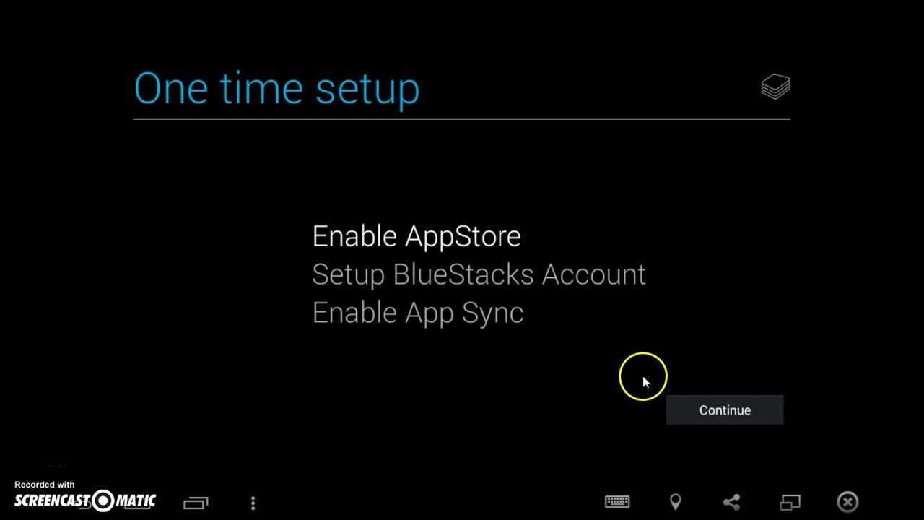
left_click(697, 414)
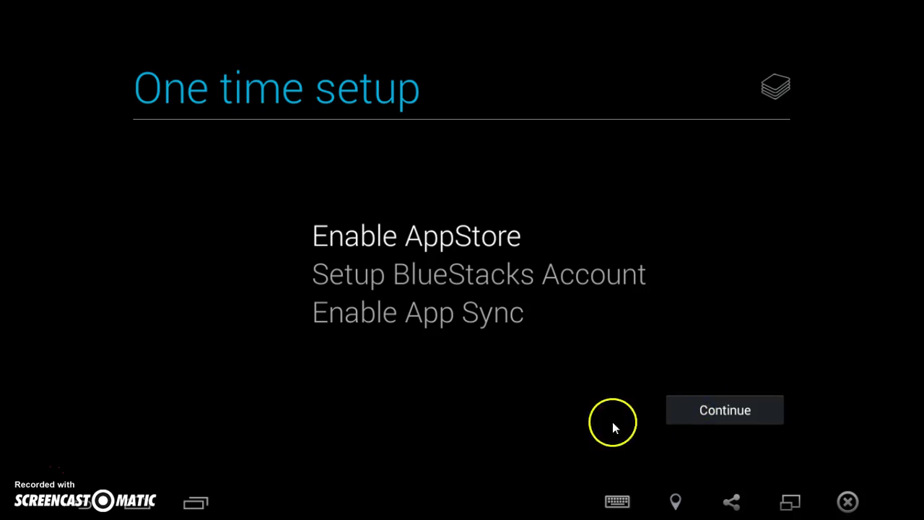
left_click(689, 418)
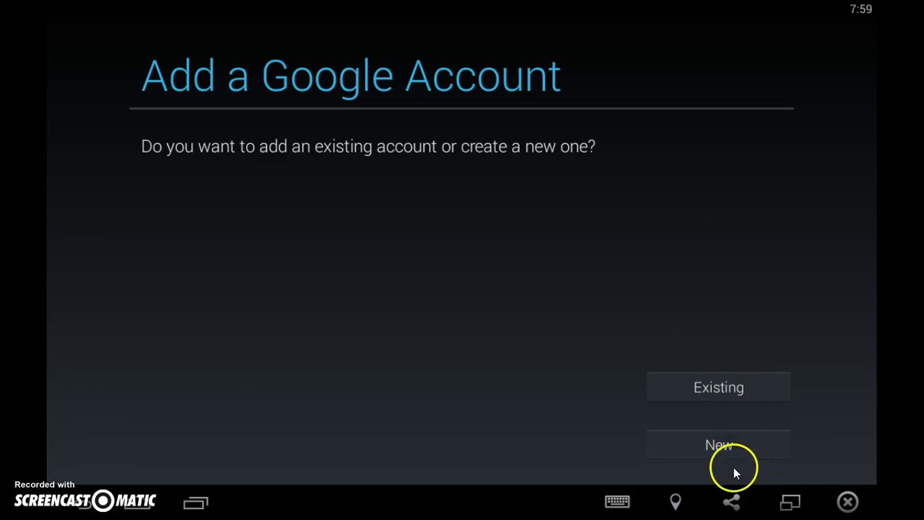
Sign in with an existing account's e-mail and pasted password, accepting the Terms of Service.
left_click(751, 386)
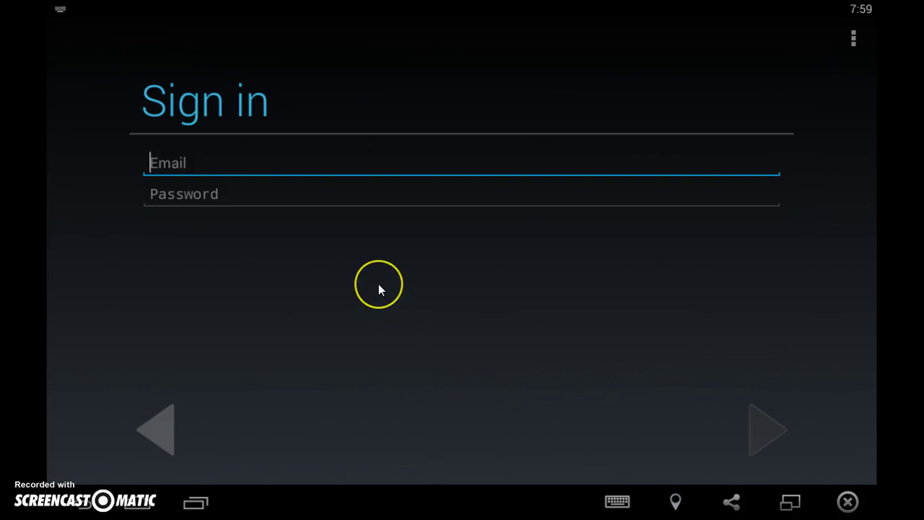
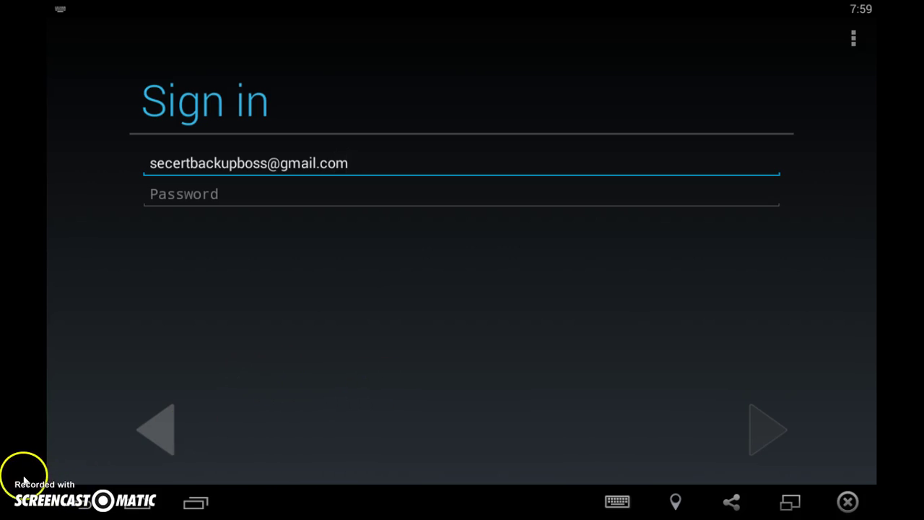
key("Tab")
key("ctrl+v")
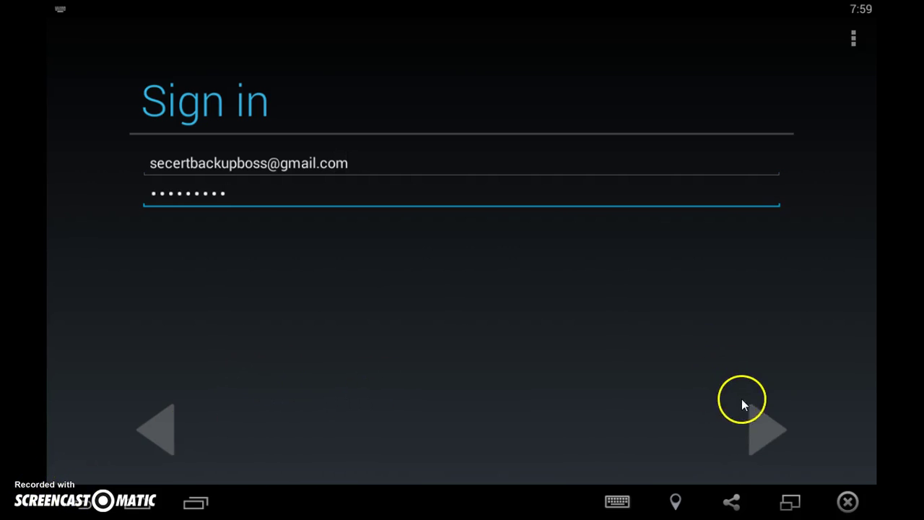
left_click(764, 422)
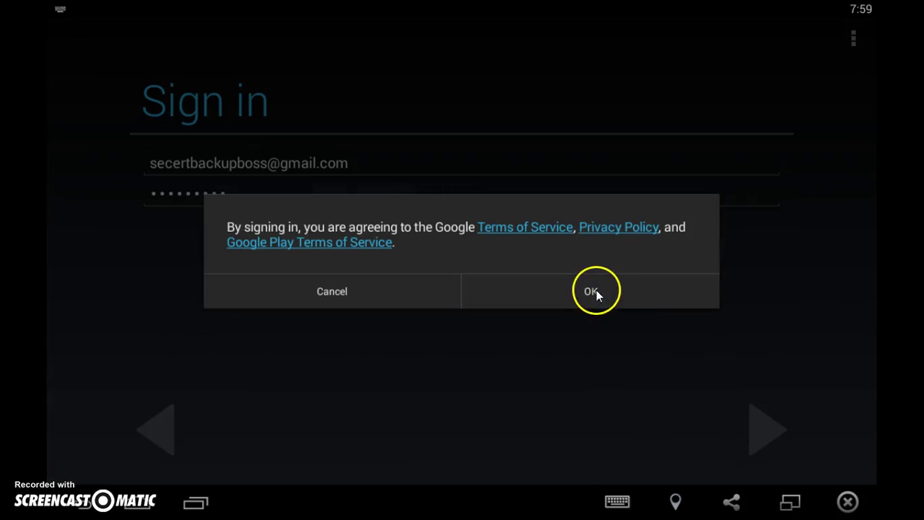
left_click(586, 292)
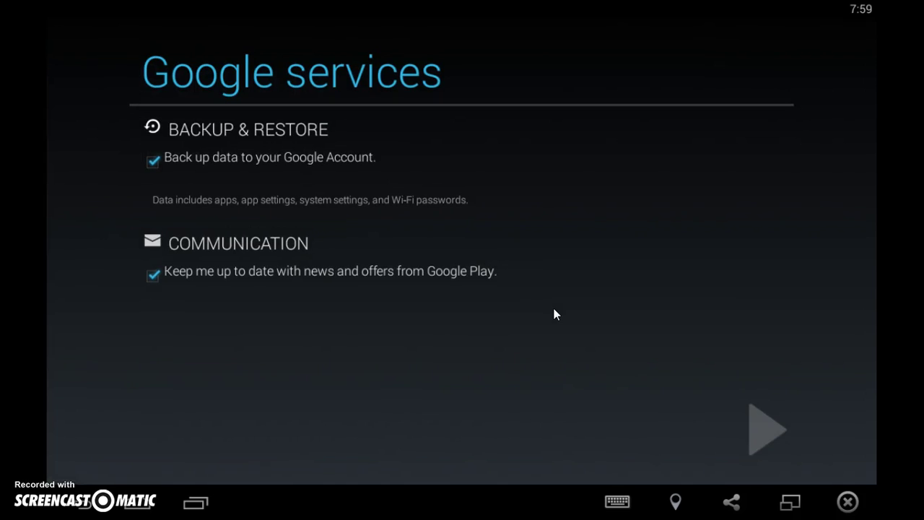
Untick backup to the Google account and Google Play news and offers.
left_click(154, 276)
left_click(153, 162)
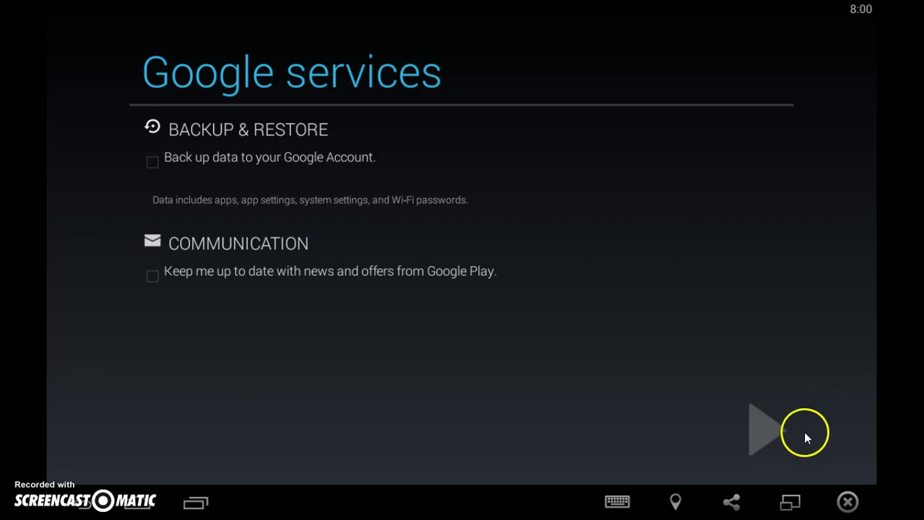
left_click(759, 436)
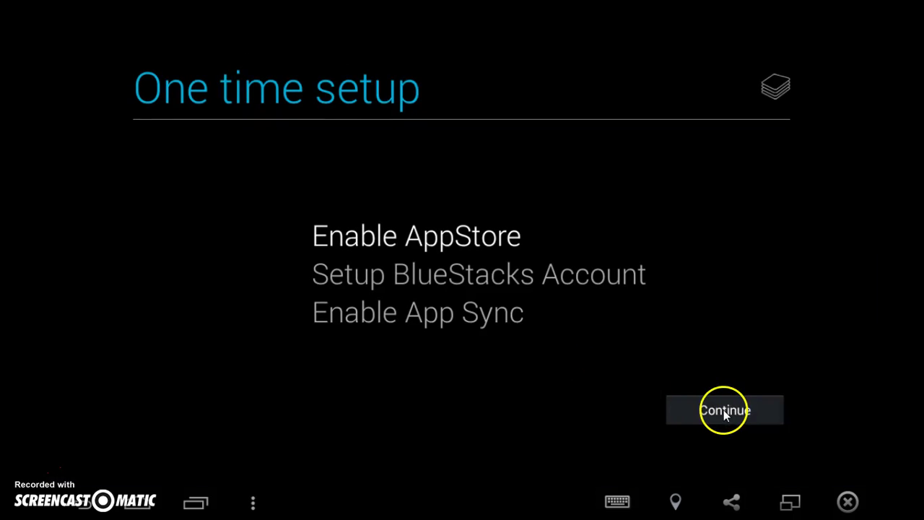
Link the signed-in Google account to BlueStacks and continue to App Sync.
left_click(724, 412)
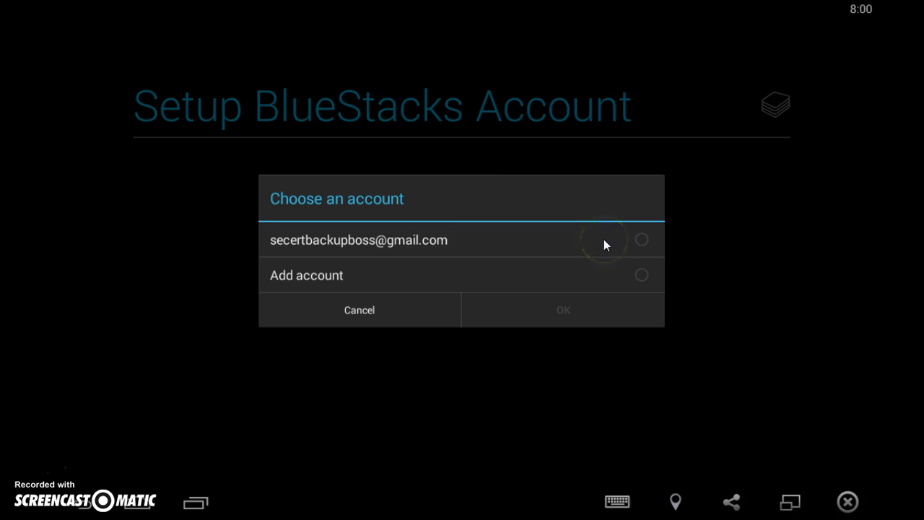
left_click(567, 303)
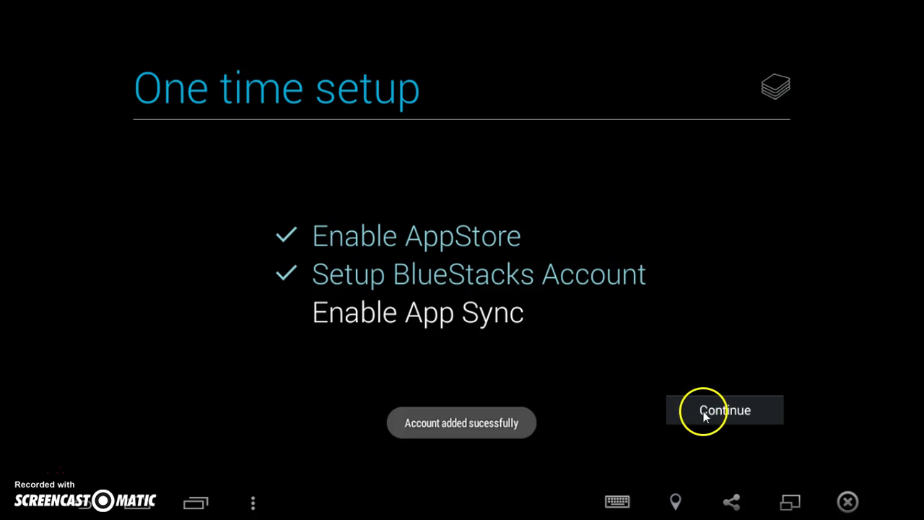
left_click(707, 412)
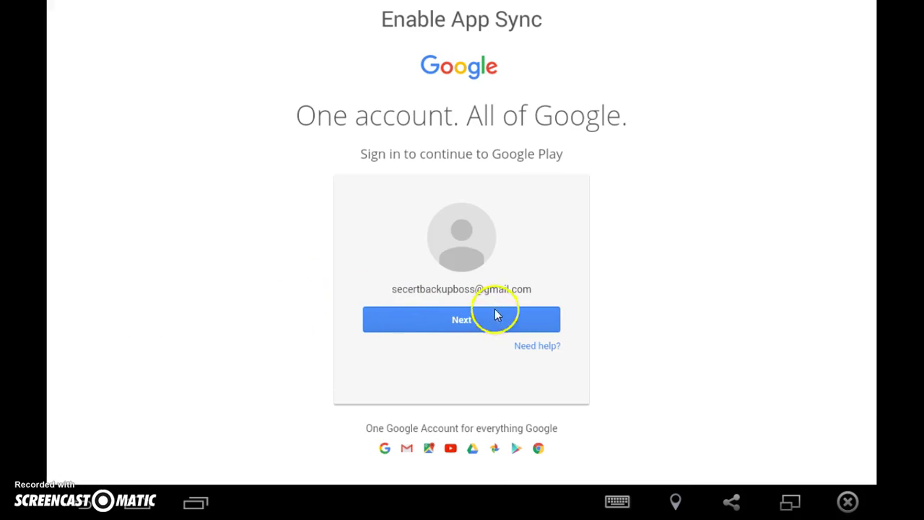
Continue the App Sync sign-in with the shown Google account and enter its password.
left_click(517, 321)
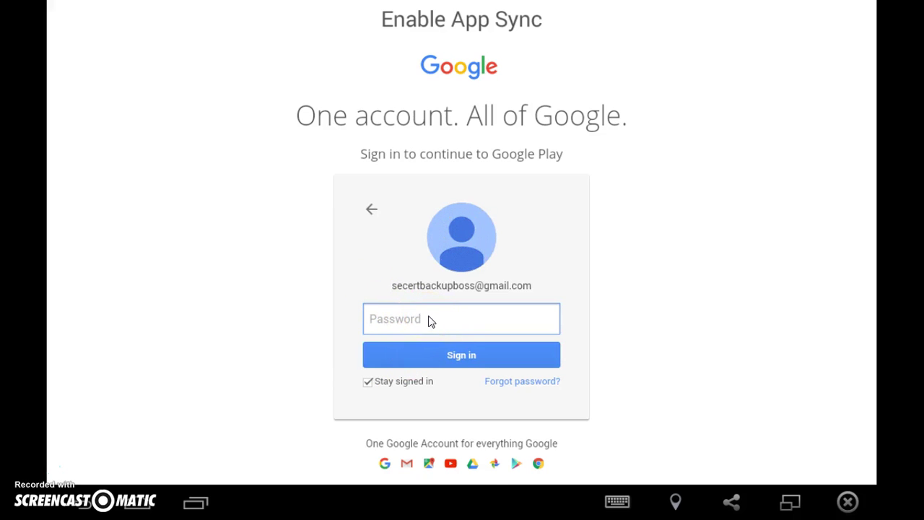
left_click(372, 325)
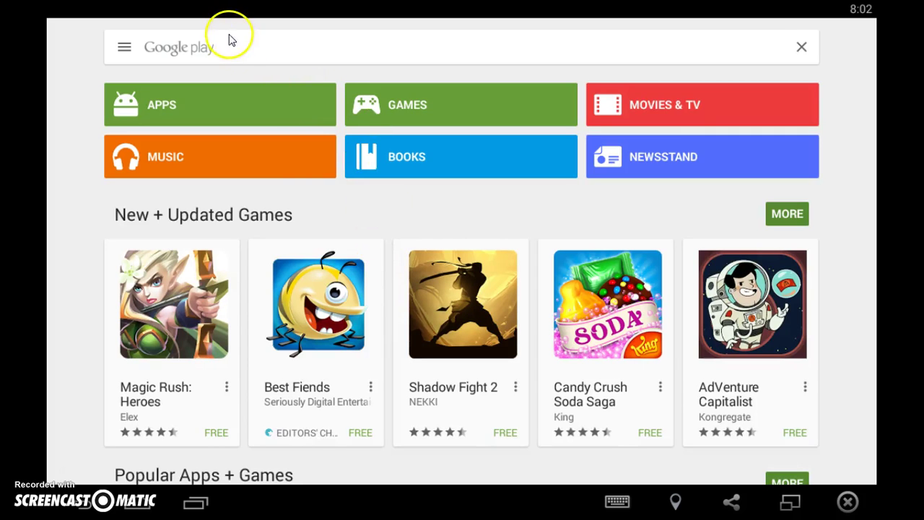
Search Google Play for '1941 Frozen'.
left_click(240, 47)
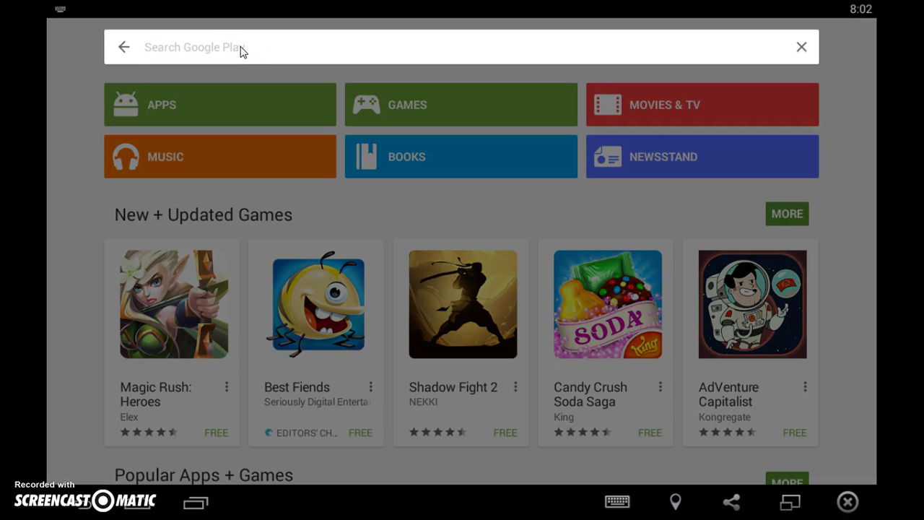
type("1941 Frozen Front")
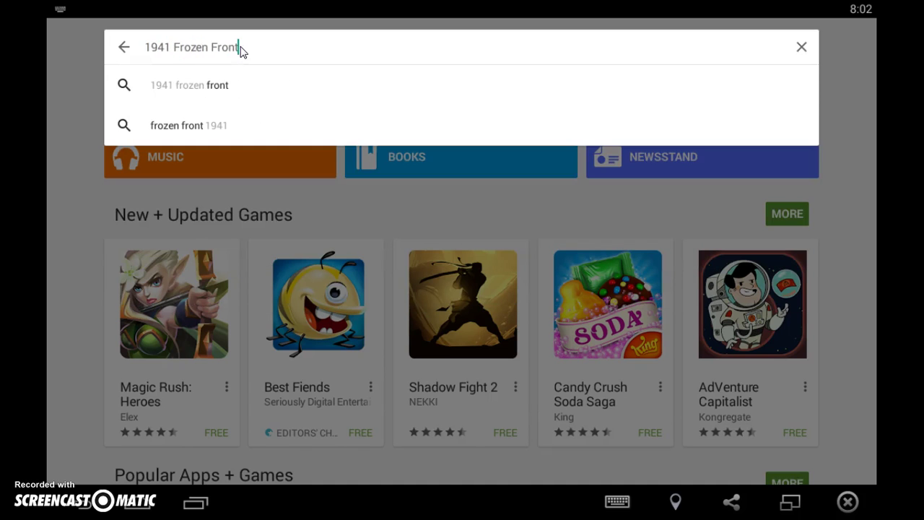
key("Return")
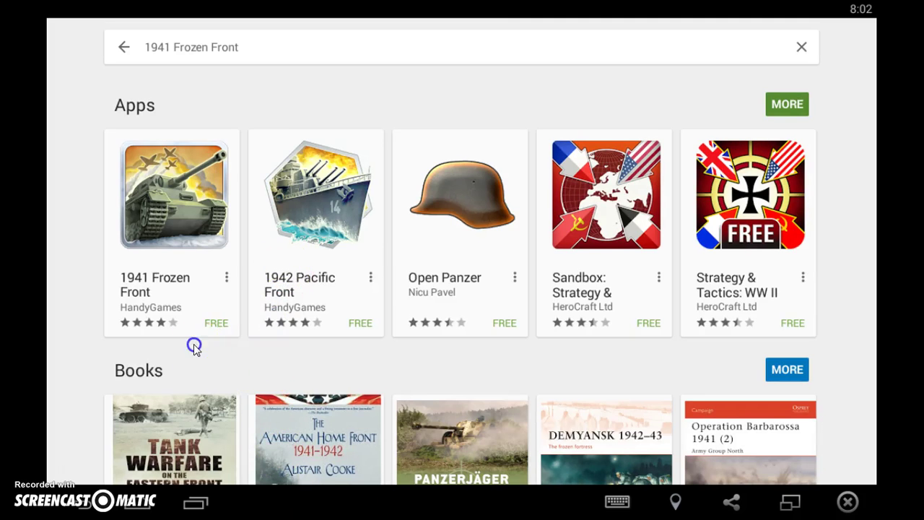
Expand the Apps row with MORE to list all 1941 Frozen Front app results.
left_click_drag(194, 341, 288, 299)
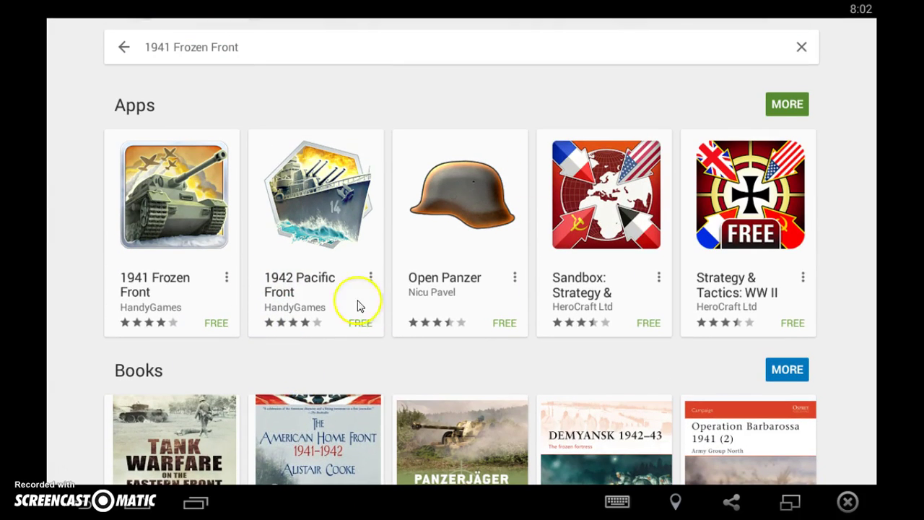
left_click(787, 104)
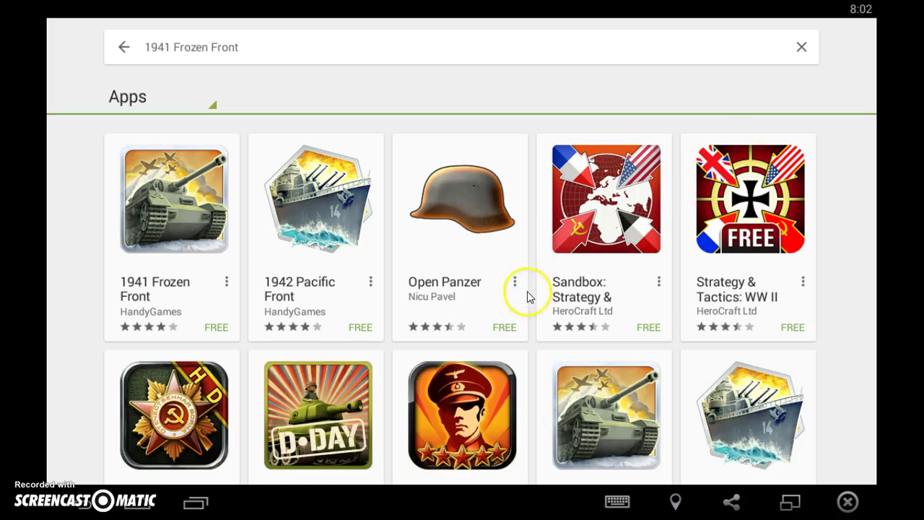
left_click_drag(526, 296, 588, 65)
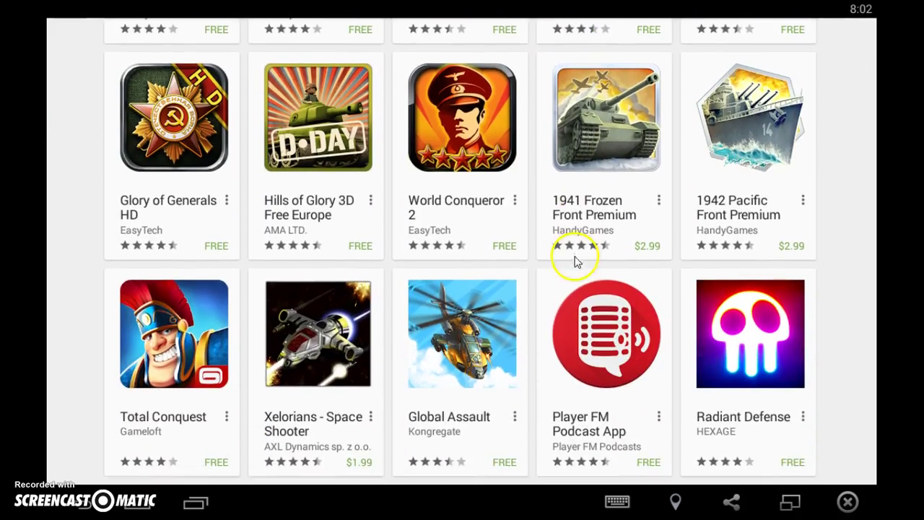
left_click_drag(575, 262, 573, 381)
left_click(498, 252)
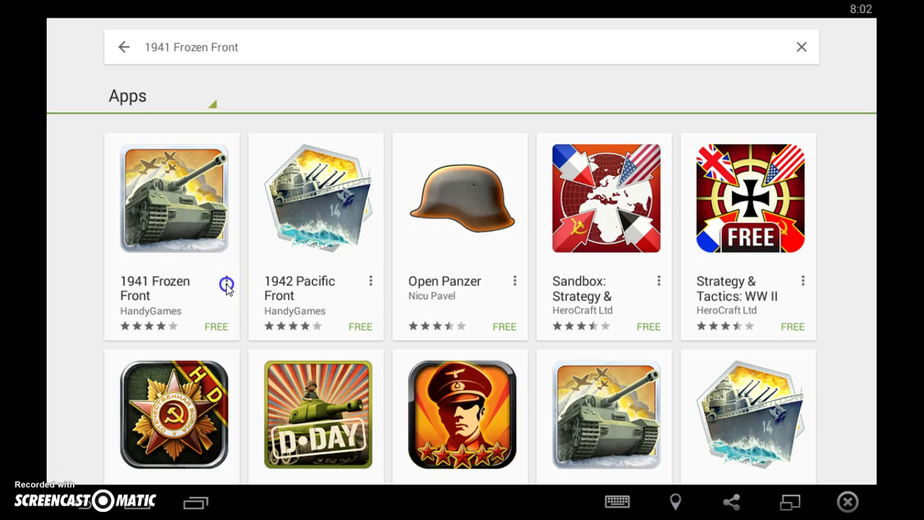
Install 1941 Frozen Front and 1942 Pacific Front, accepting each app's permissions.
left_click(227, 284)
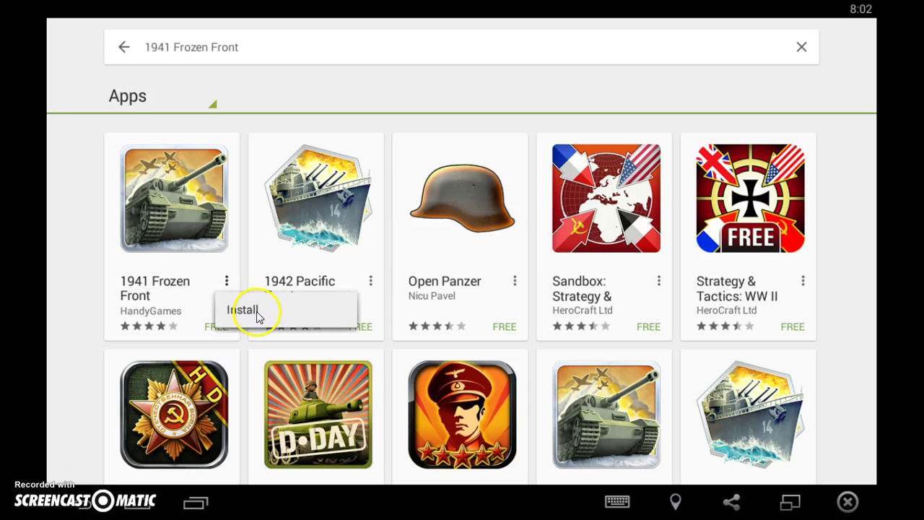
left_click(245, 309)
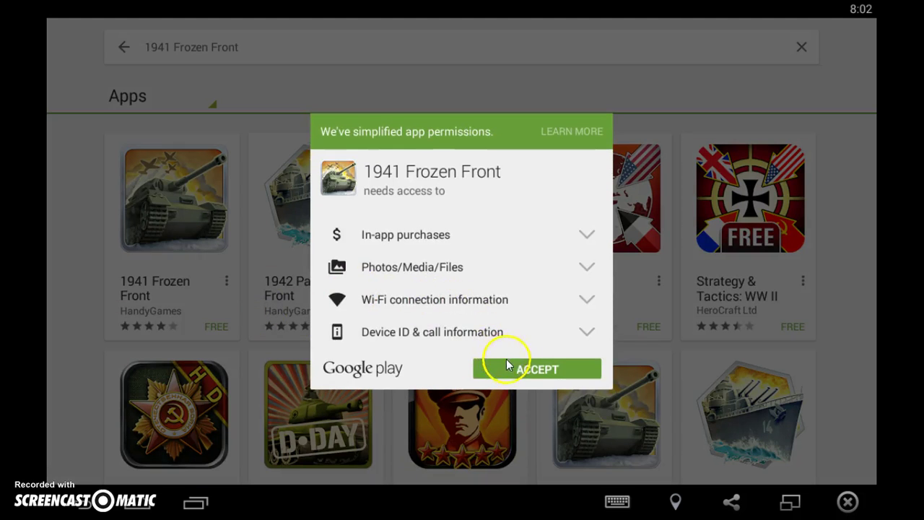
left_click(510, 366)
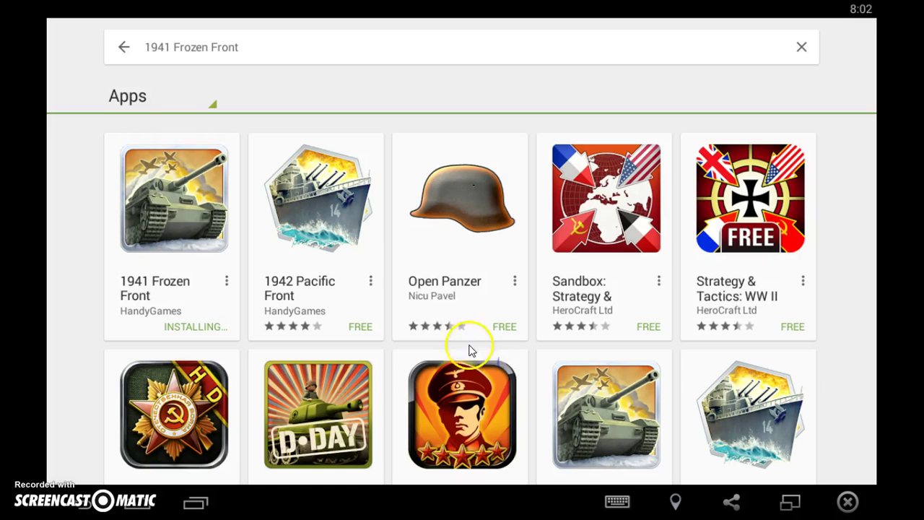
left_click(371, 282)
left_click(407, 301)
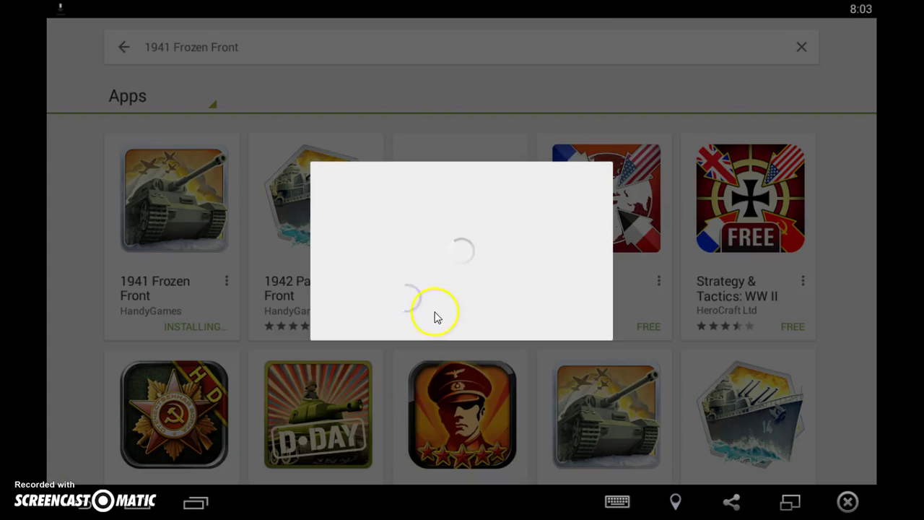
left_click(563, 357)
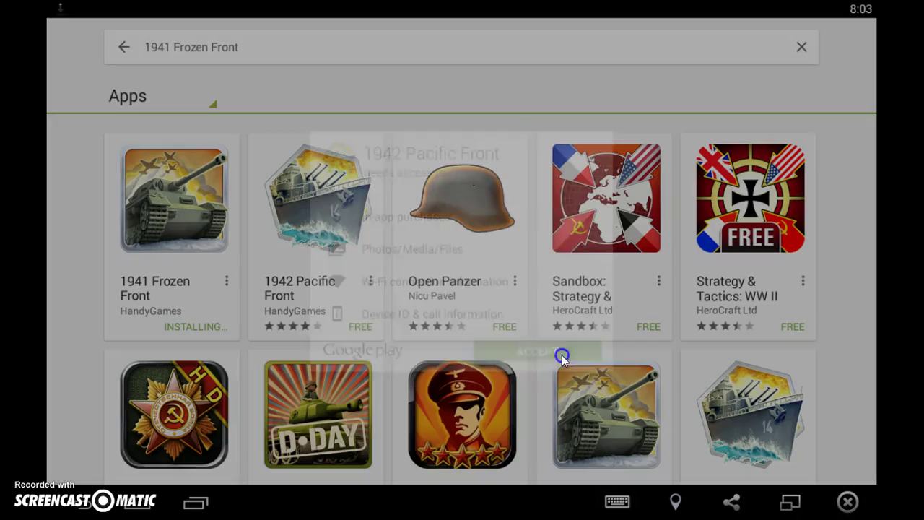
left_click_drag(394, 380, 539, 262)
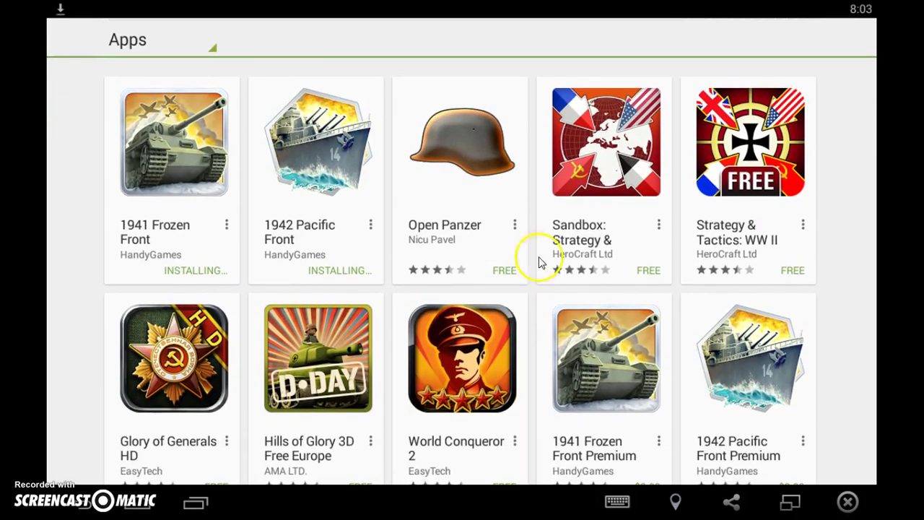
Install Sandbox: Strategy & Tactics and Strategy & Tactics: WW II, accepting permissions, then return home.
left_click(657, 224)
left_click(668, 254)
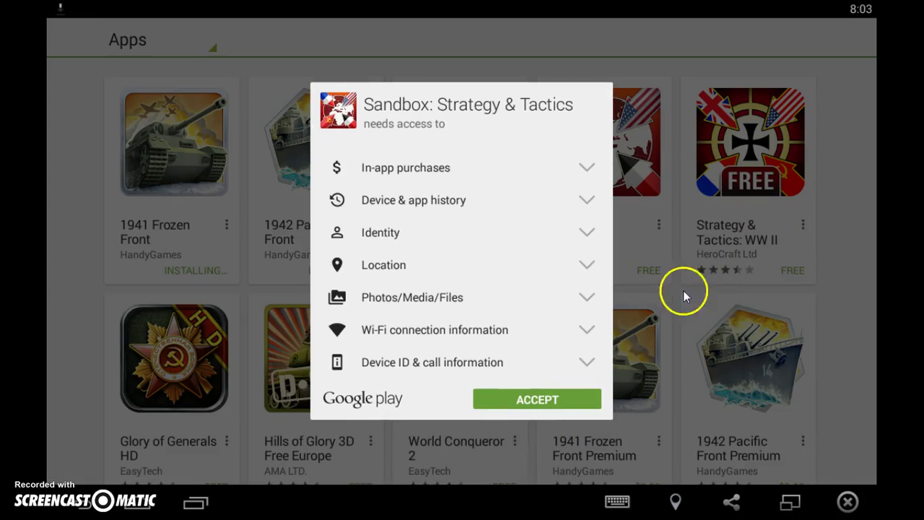
left_click(574, 401)
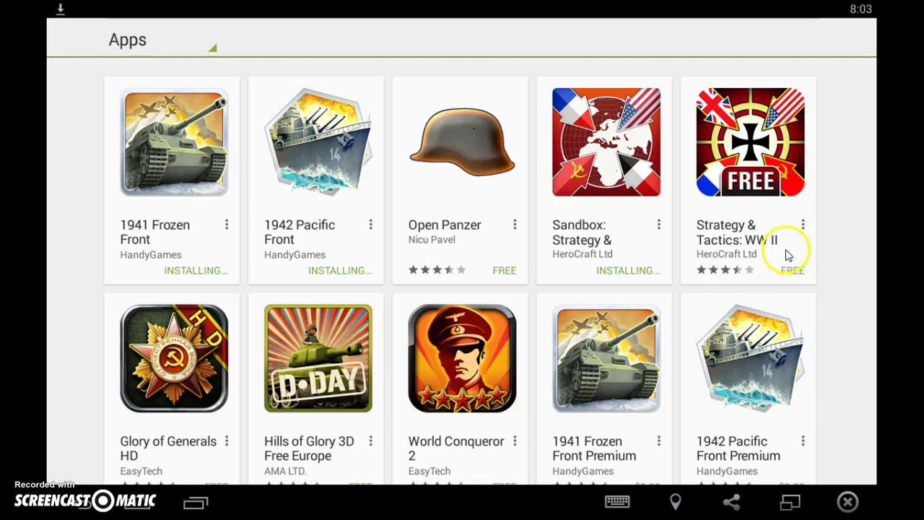
left_click(807, 224)
left_click(796, 245)
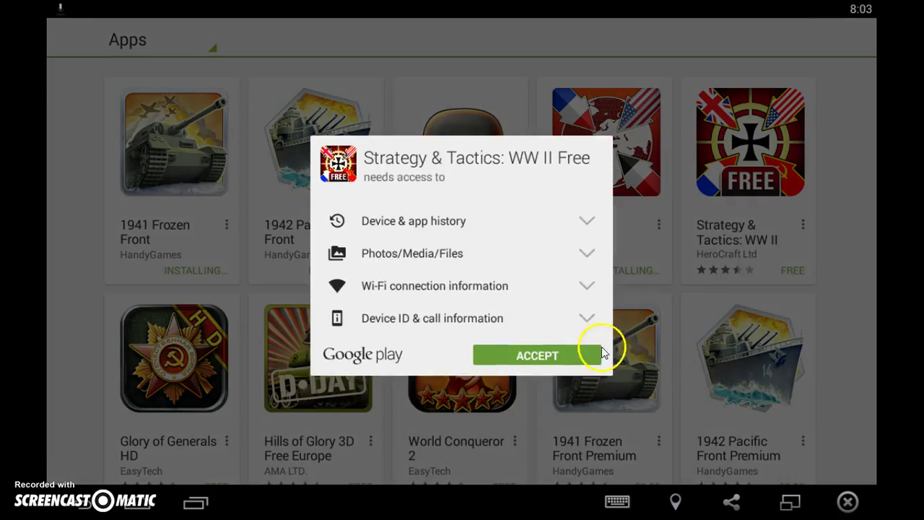
left_click(571, 352)
left_click_drag(470, 209, 493, 112)
left_click_drag(512, 239, 501, 68)
left_click_drag(498, 260, 347, 466)
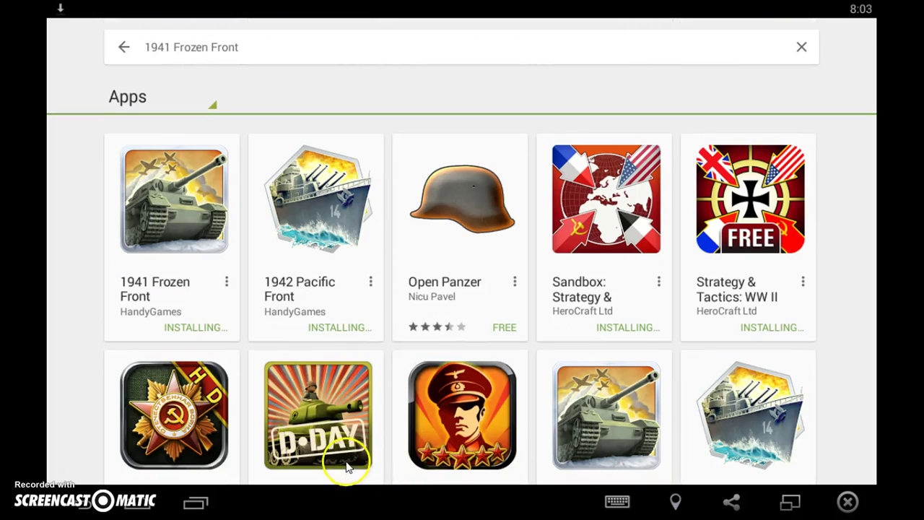
left_click(137, 502)
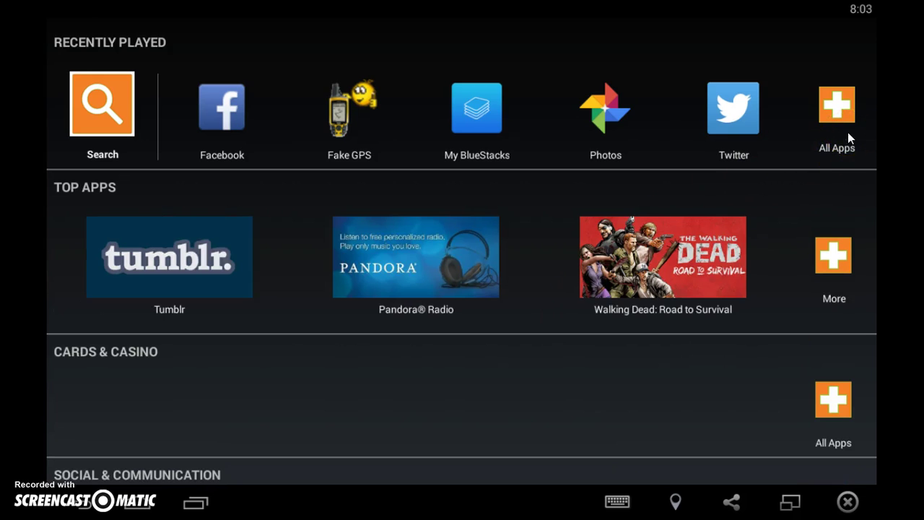
Confirm FrozenFront appears in All Apps, return home, and pull down the notification shade.
left_click(838, 120)
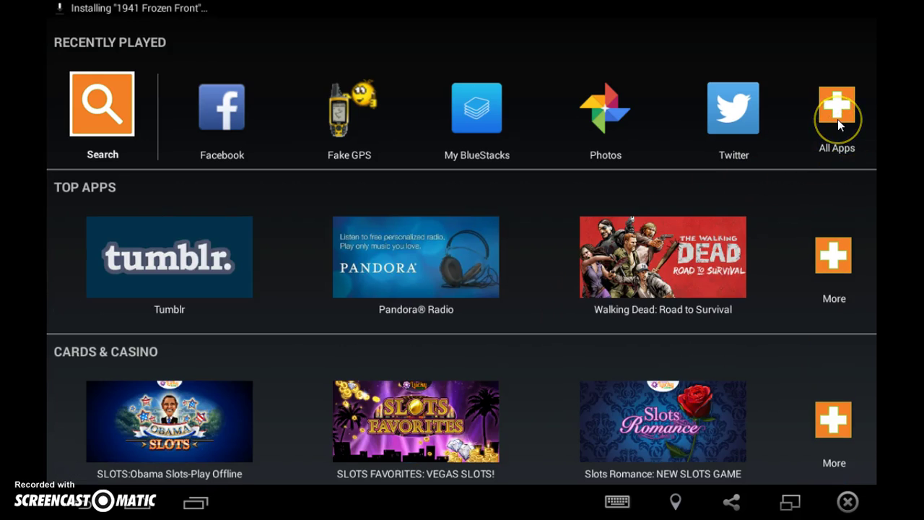
left_click(783, 155)
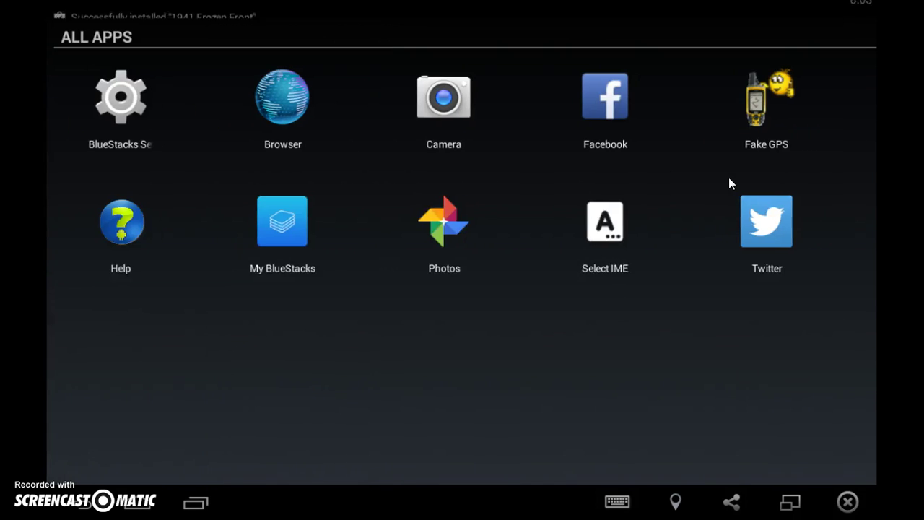
left_click(361, 278)
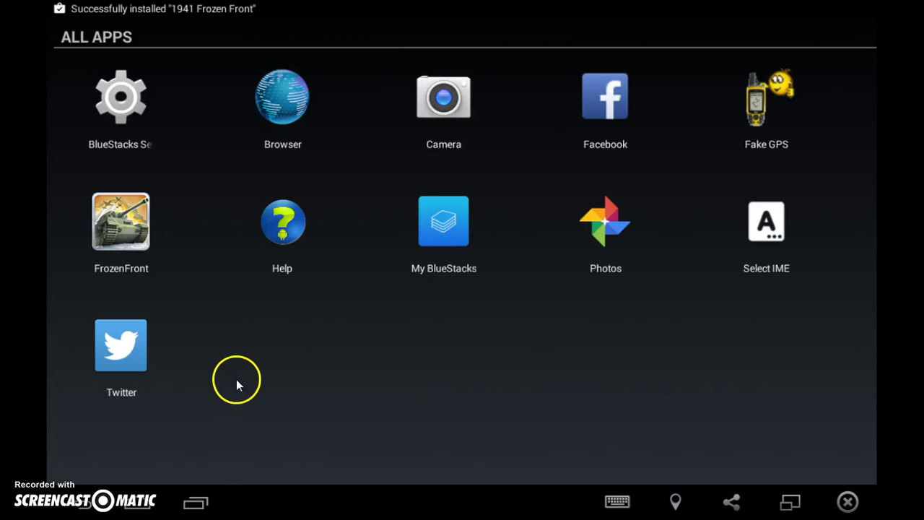
left_click(296, 260)
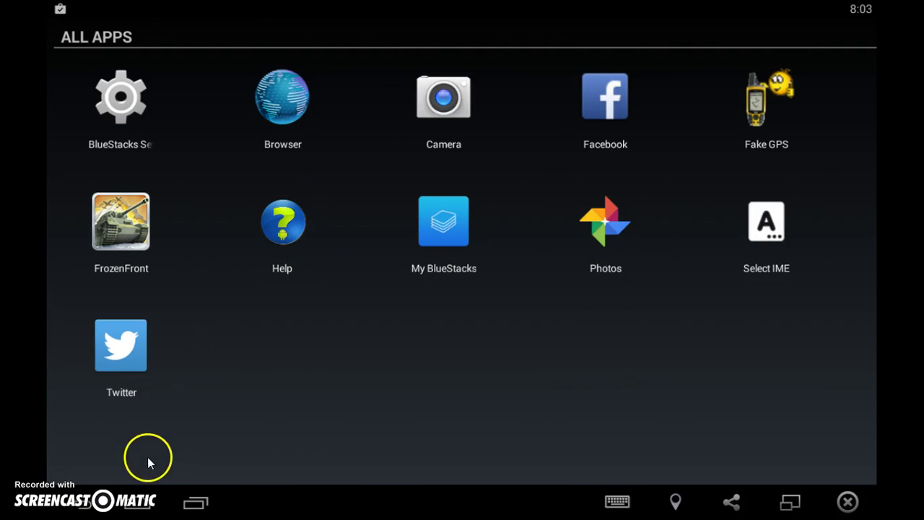
left_click(124, 507)
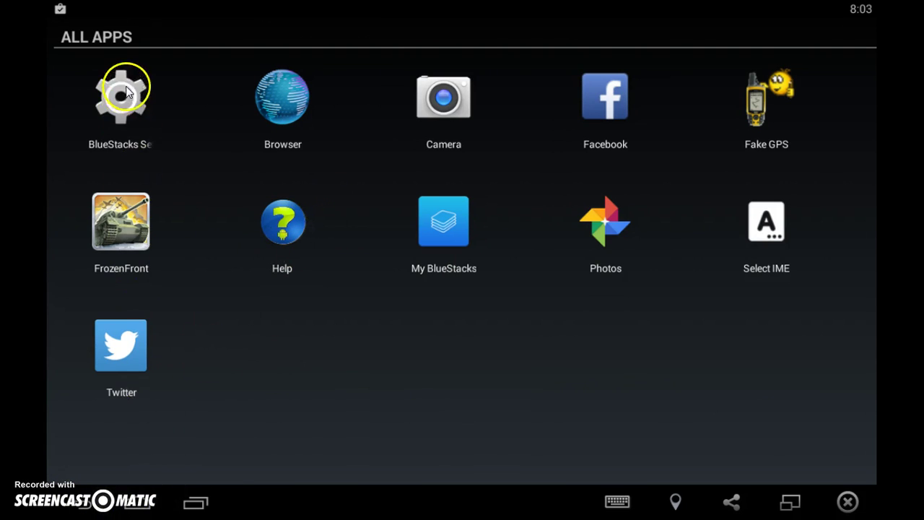
left_click_drag(57, 14, 192, 24)
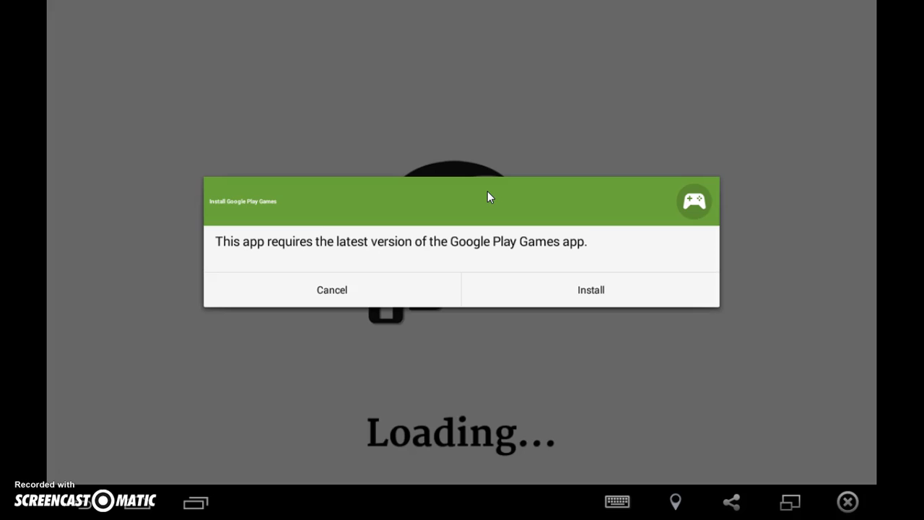
Install Google Play Games from the prompt, accept its permissions, and close the notifications panel.
left_click(526, 286)
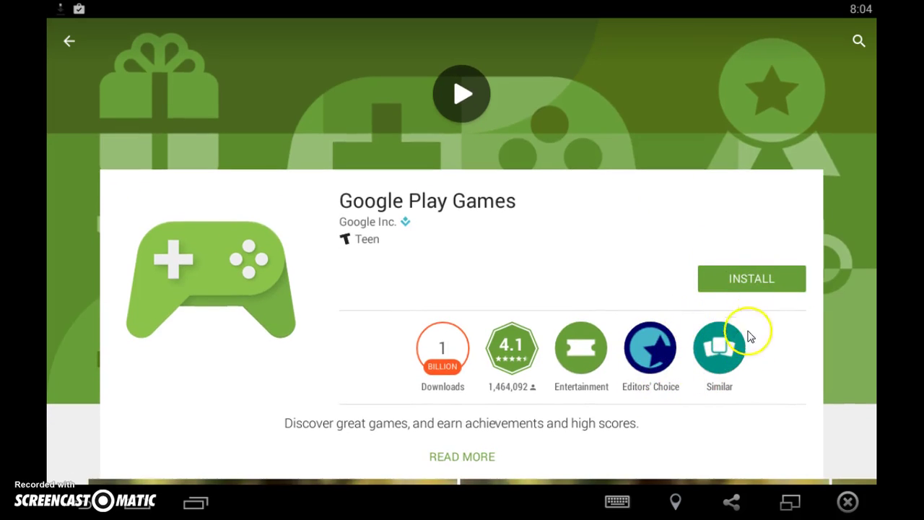
left_click(788, 269)
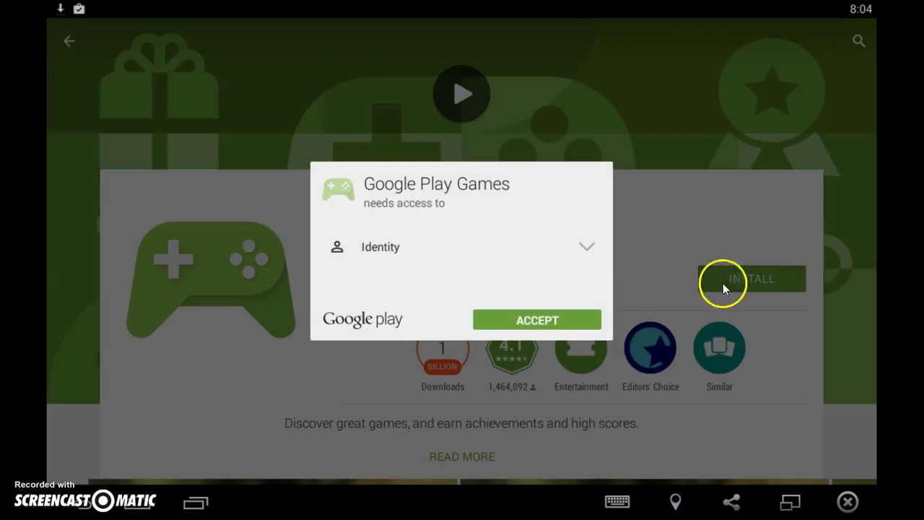
left_click(575, 320)
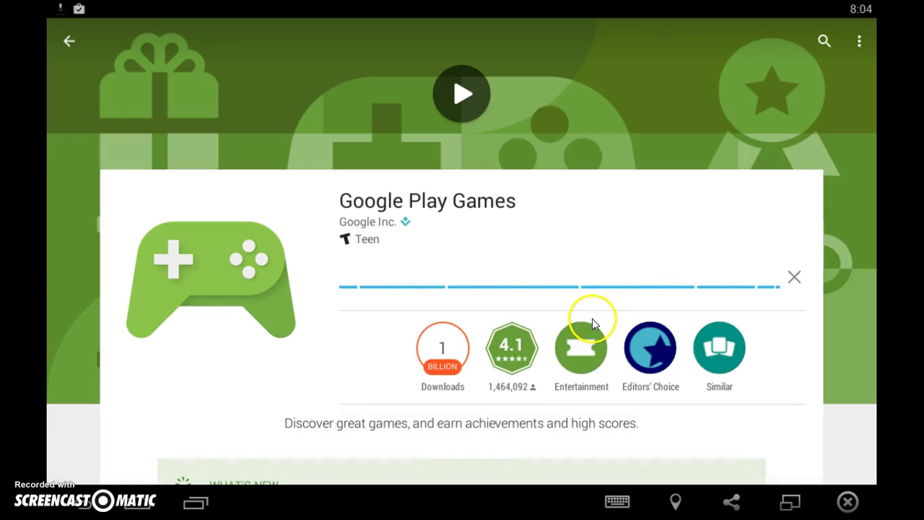
left_click_drag(551, 296, 566, 200)
left_click_drag(90, 8, 126, 303)
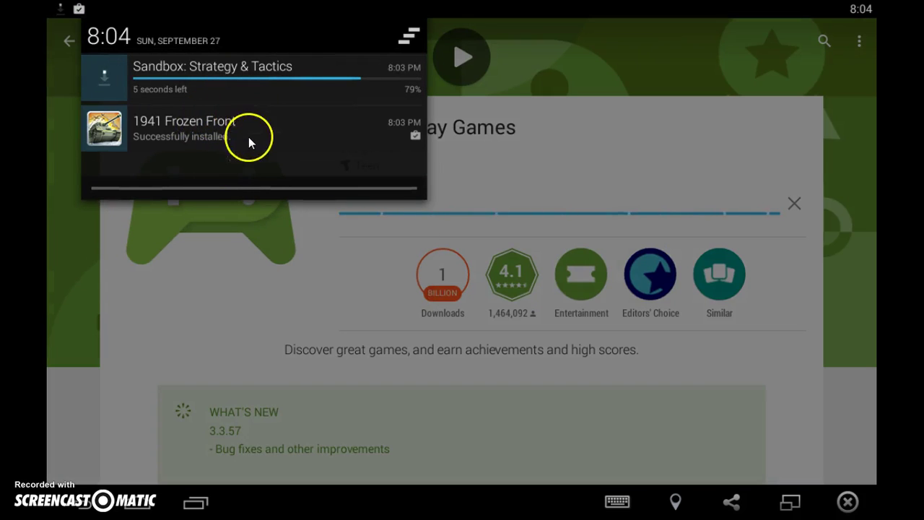
left_click_drag(235, 187, 286, 87)
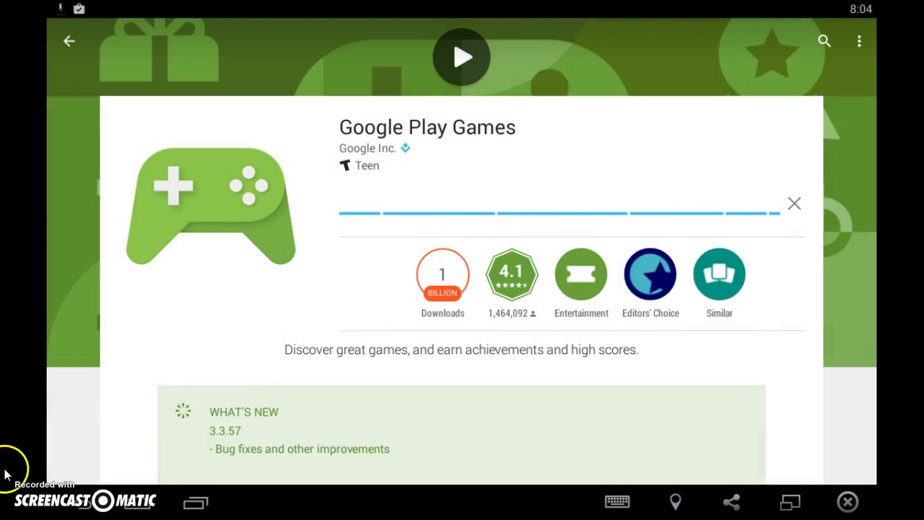